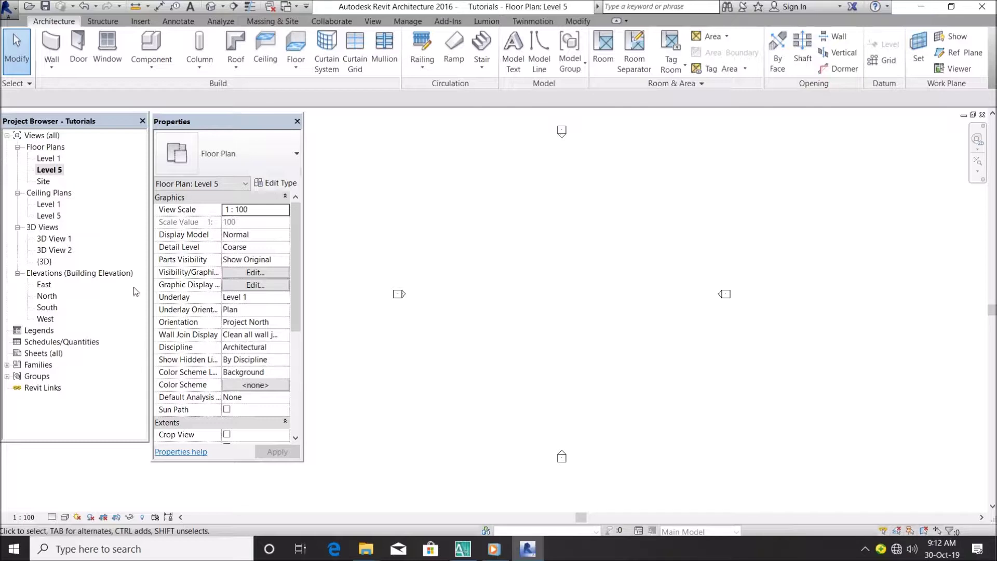
Open the South elevation and delete the dashed reference plane above Level 5.
scroll(542, 333, "down", 2)
scroll(619, 332, "up", 2)
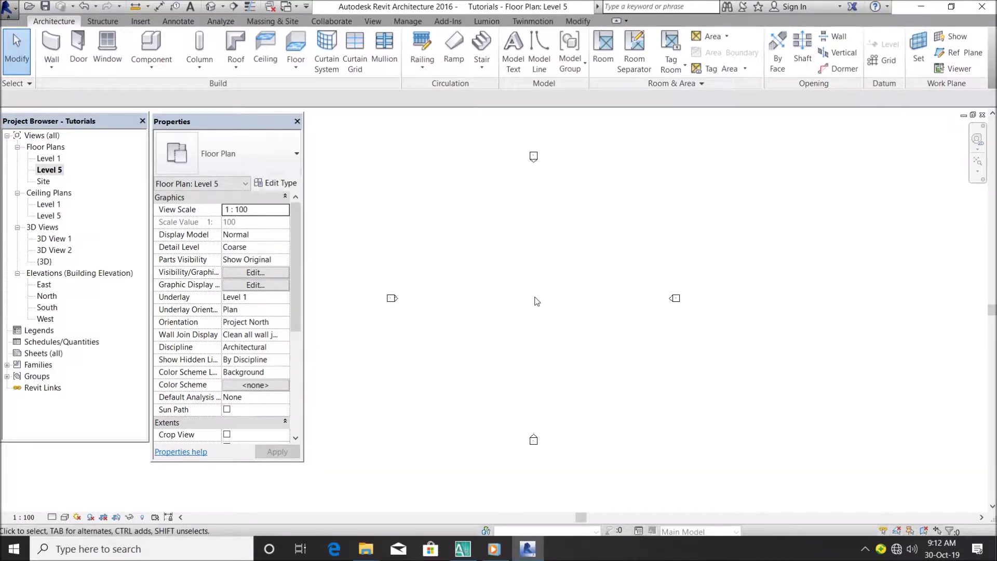
scroll(567, 289, "up", 1)
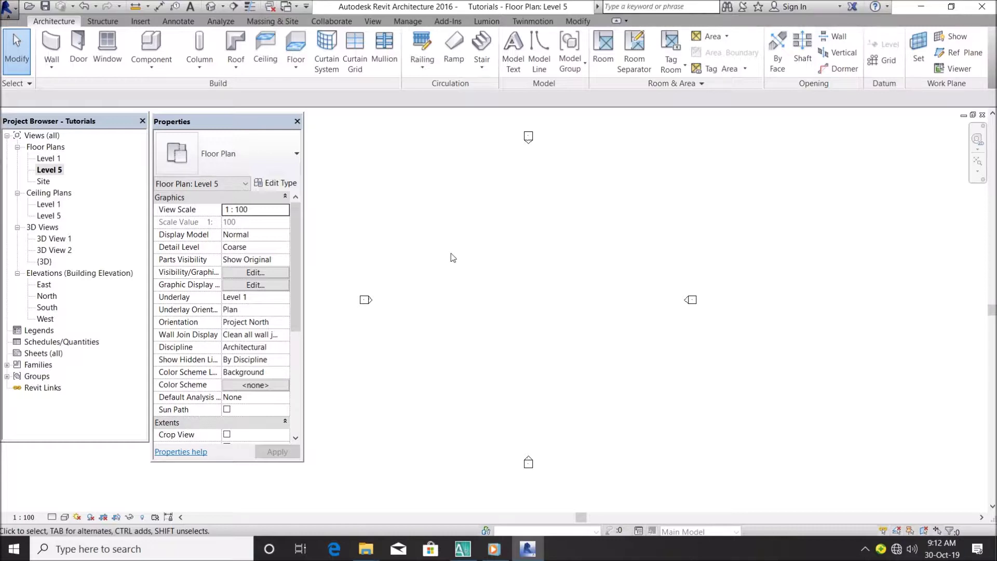
left_click(48, 308)
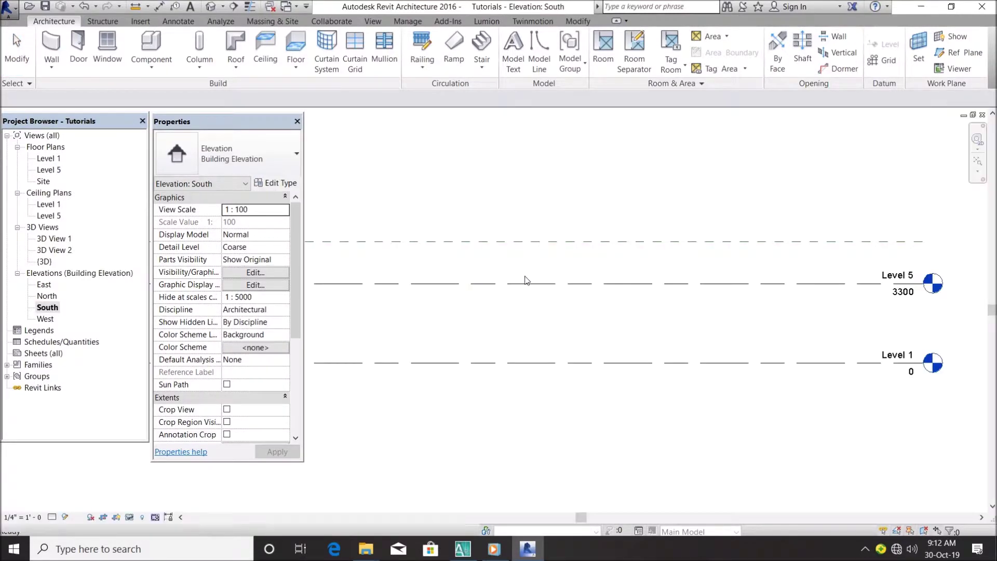
left_click(594, 265)
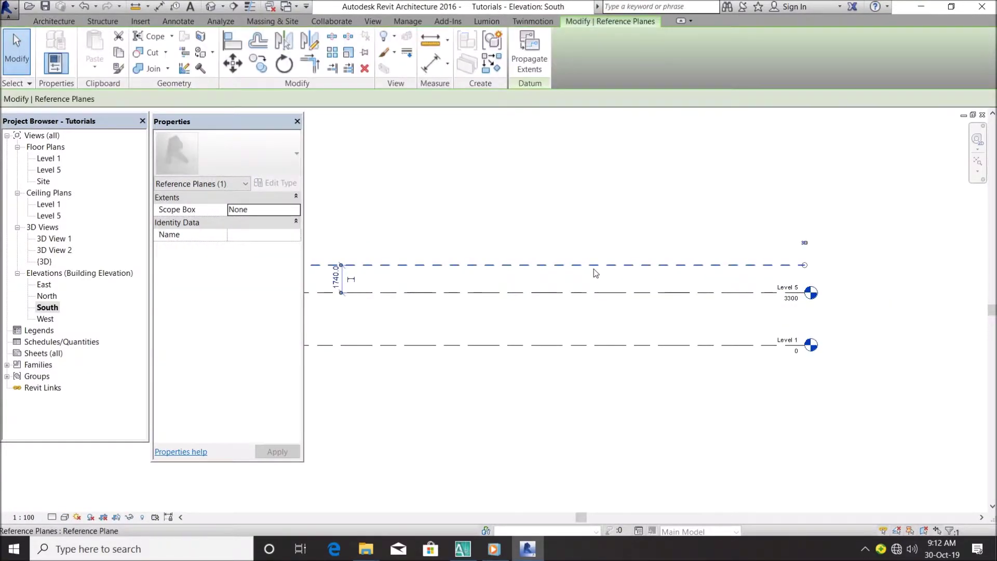
key("Delete")
Select the Level 1 level at elevation 0.
scroll(860, 321, "up", 3)
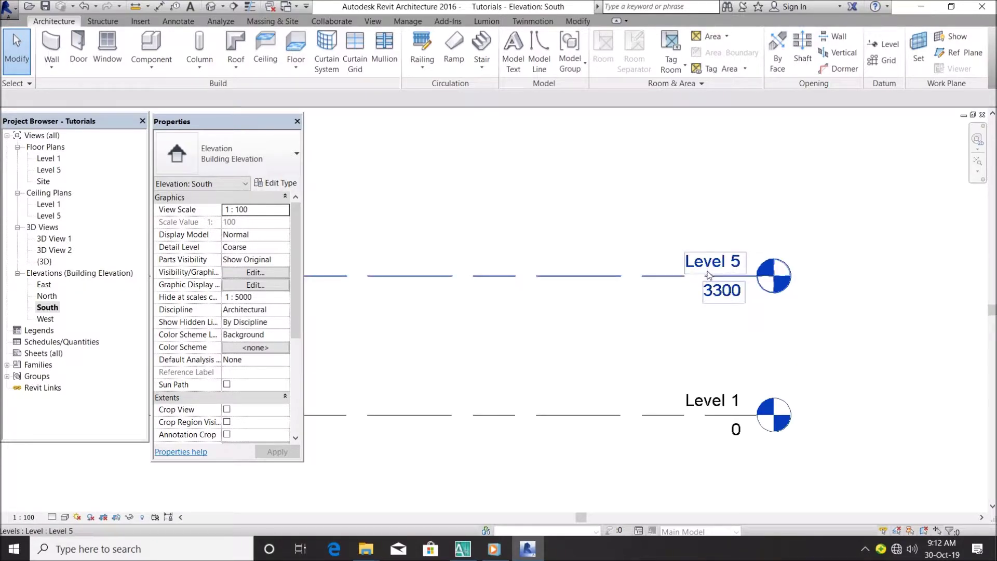
scroll(756, 249, "down", 2)
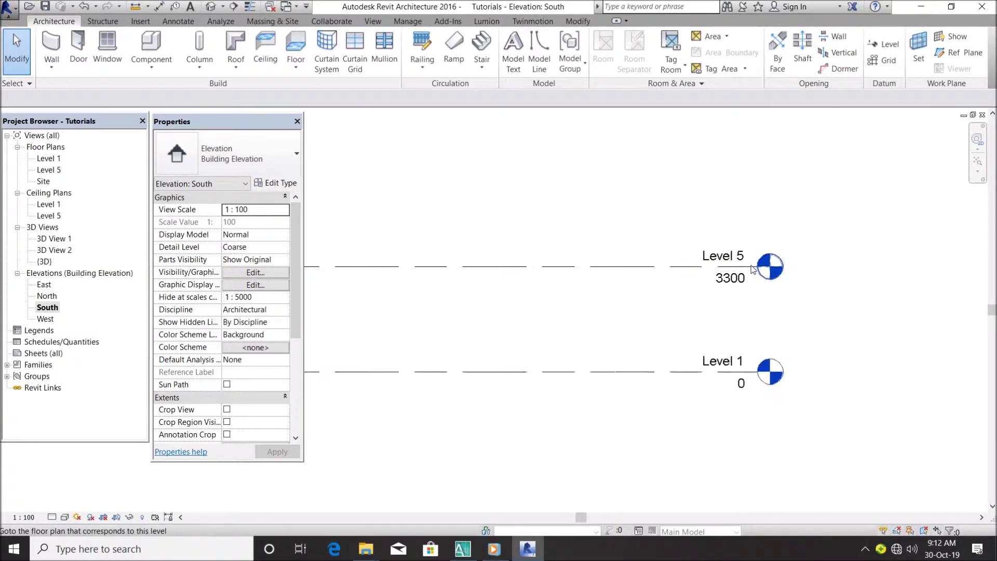
scroll(751, 268, "up", 2)
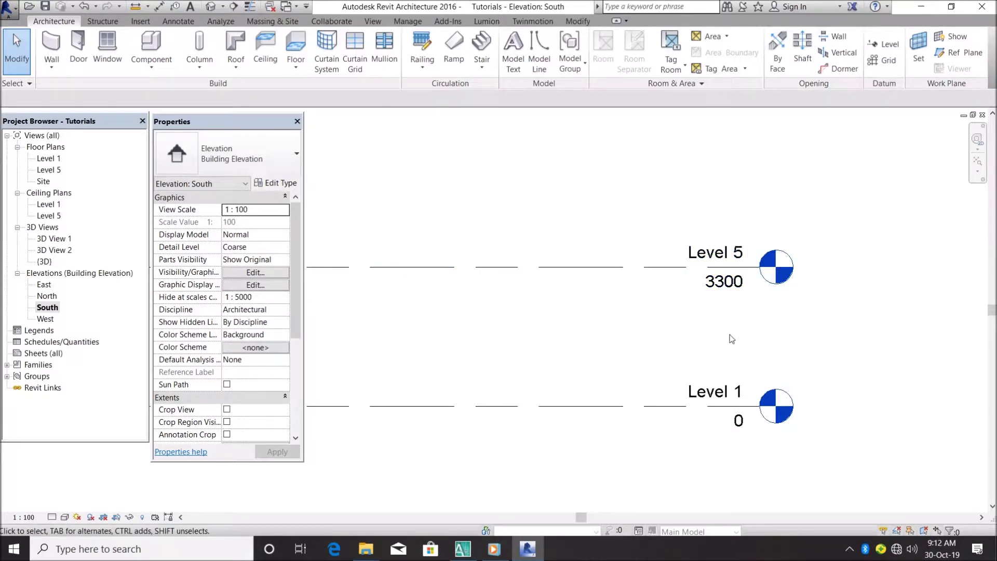
scroll(730, 338, "down", 1)
scroll(752, 379, "up", 1)
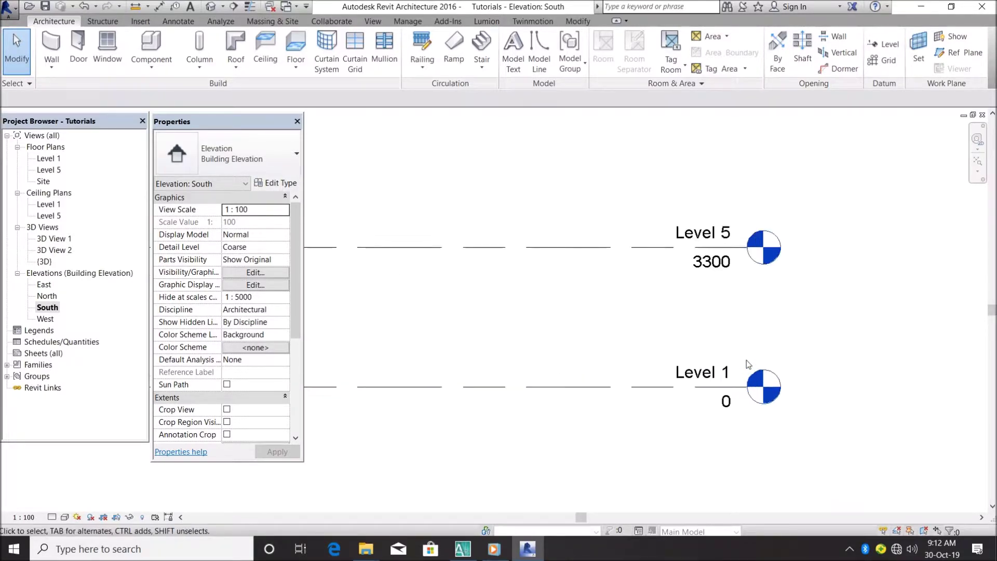
scroll(752, 379, "up", 1)
left_click(701, 370)
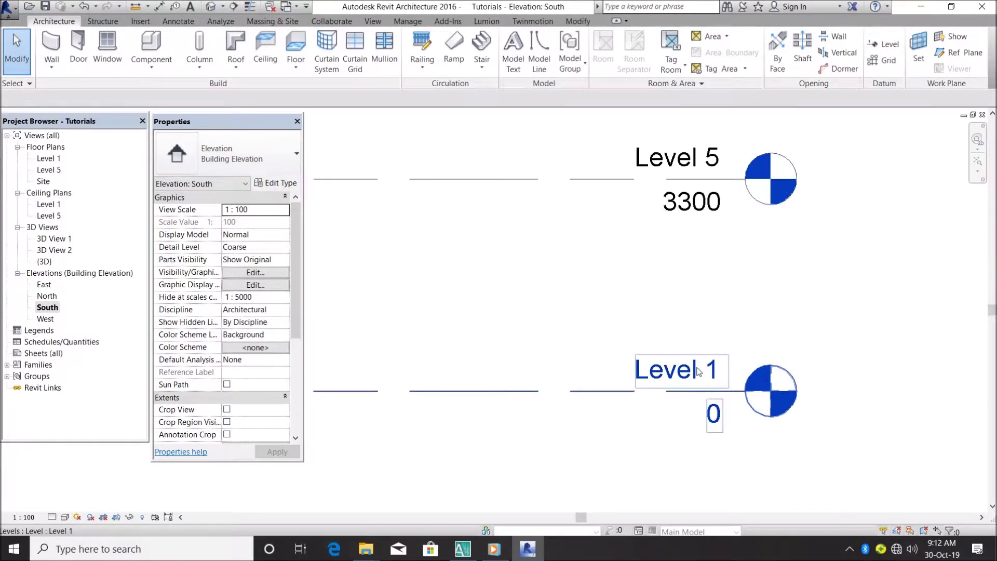
Rename Level 1 to '1. NGL' and rename its corresponding views as well.
double_click(699, 371)
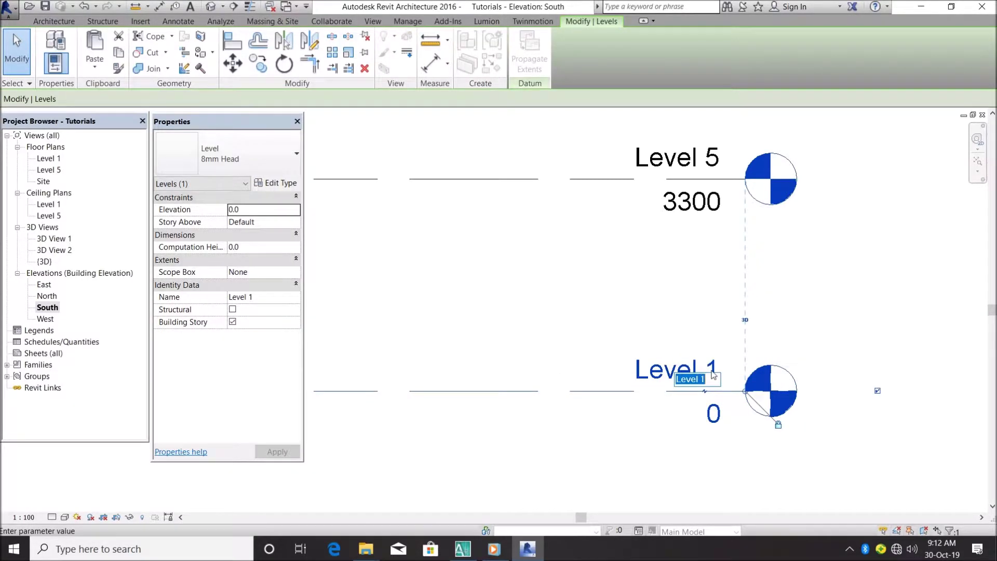
type("1.")
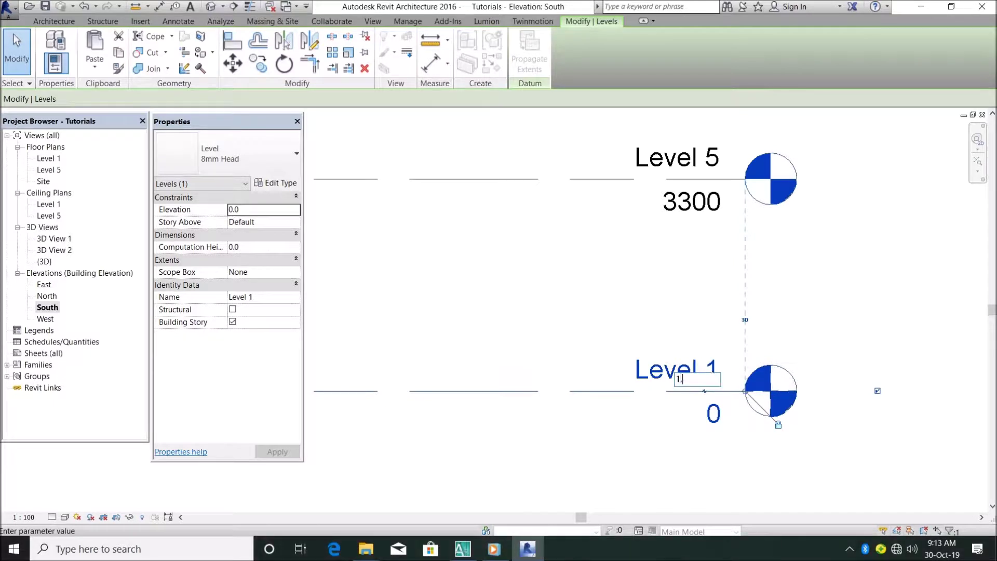
type(" NGL")
key("Return")
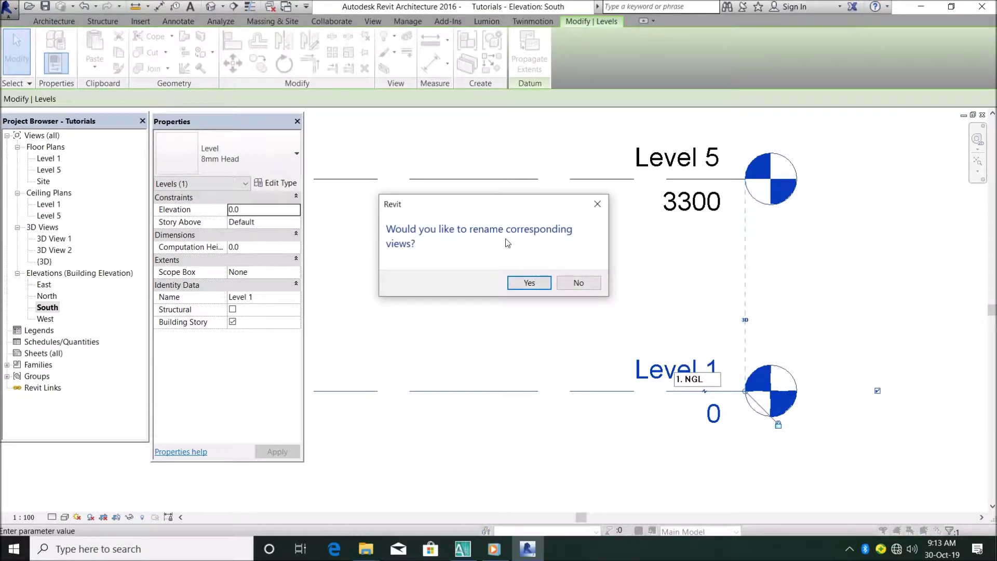
left_click(529, 283)
scroll(659, 338, "down", 3)
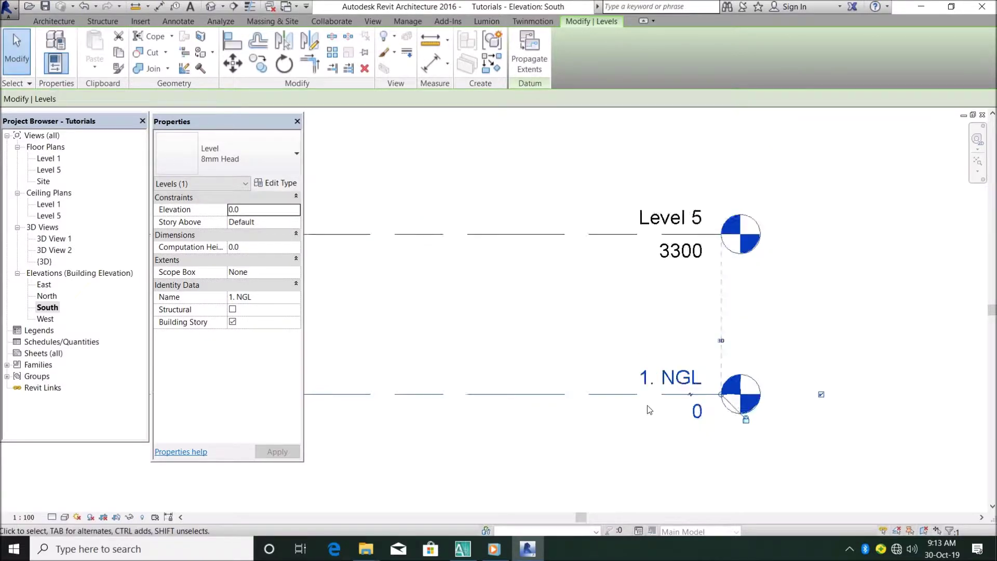
scroll(675, 301, "up", 3)
Rename Level 5 to '2. Ground floor', keeping the matching view names unchanged.
key("Escape")
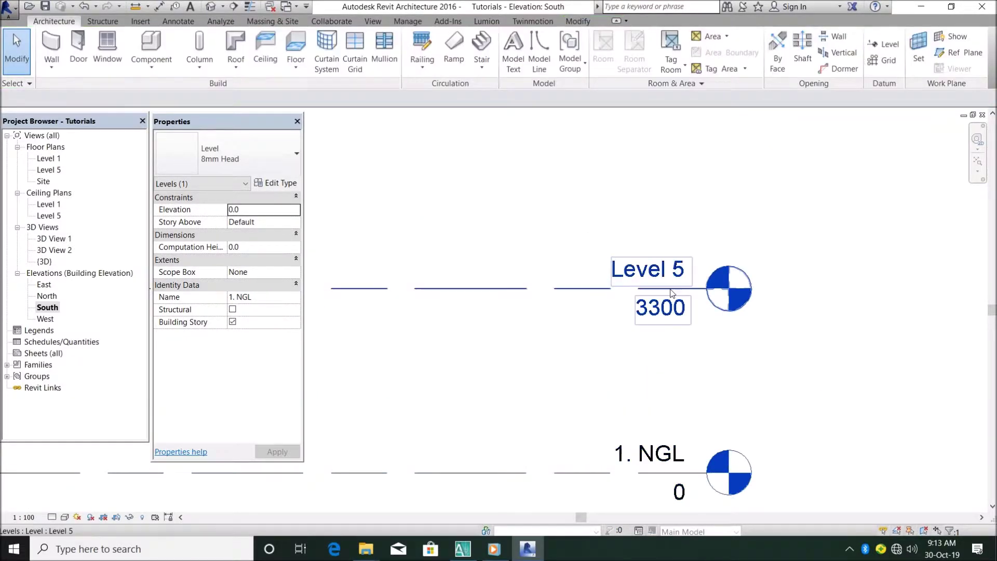
scroll(781, 369, "down", 3)
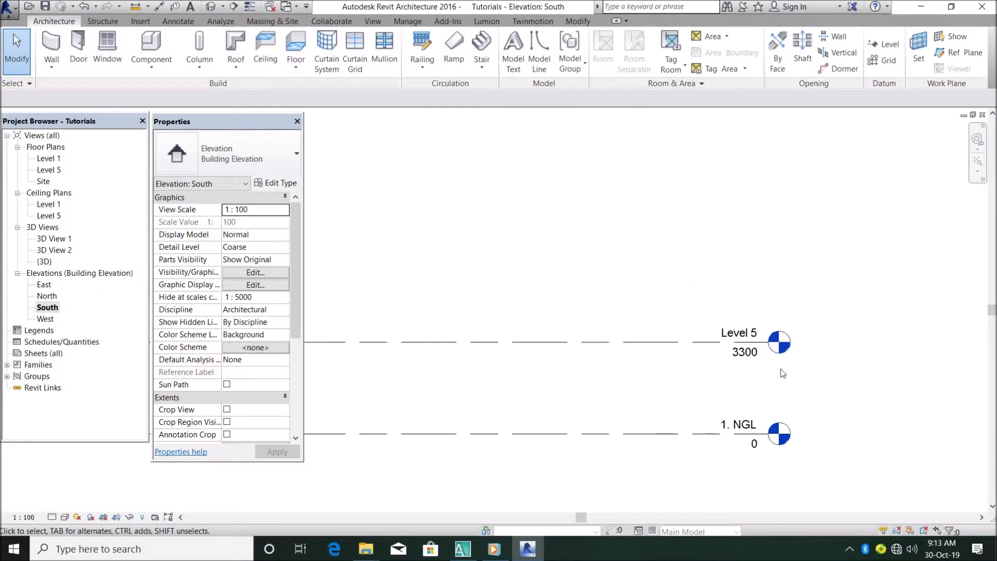
scroll(782, 340, "up", 2)
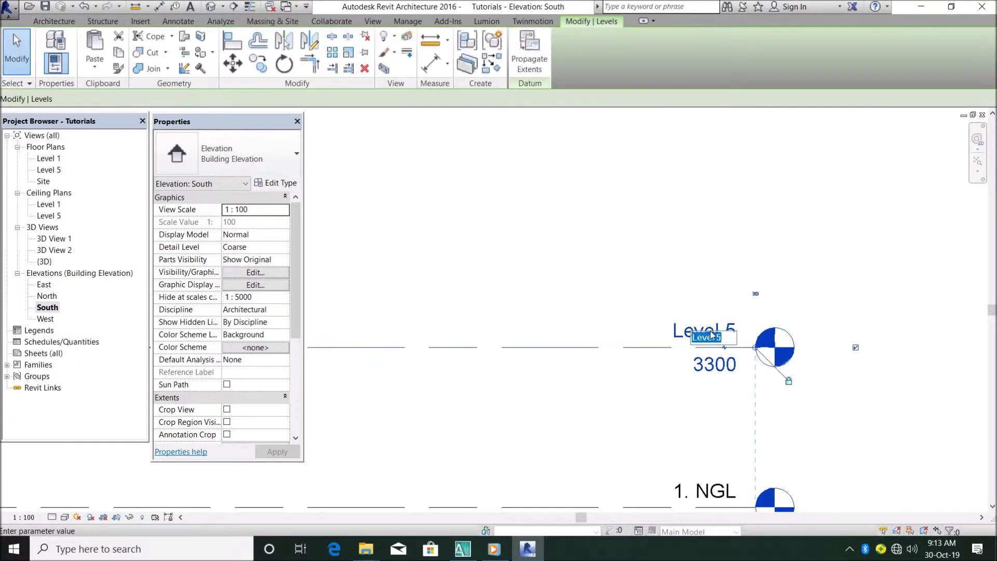
double_click(711, 335)
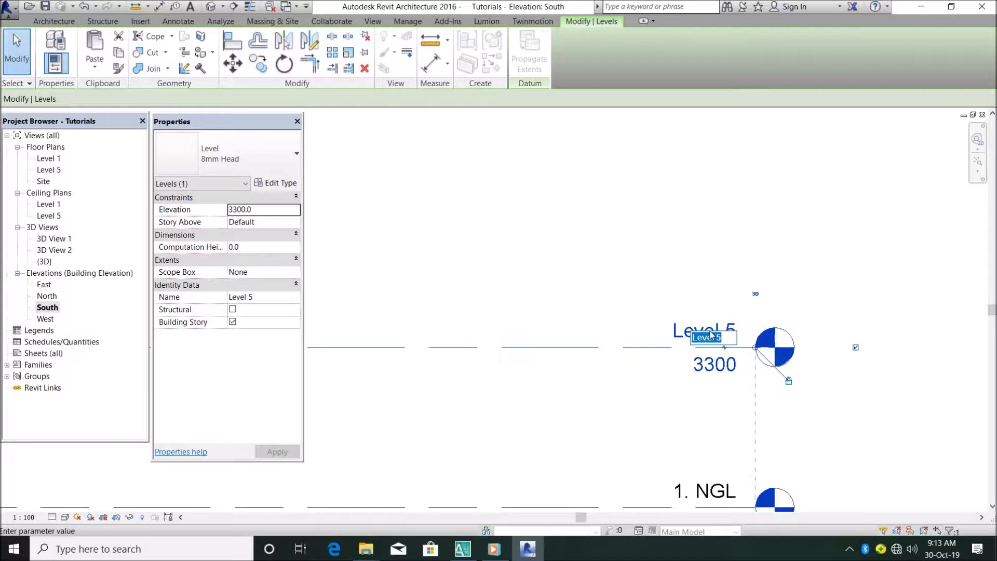
type("2")
type(". Ground f")
type("loor")
key("Return")
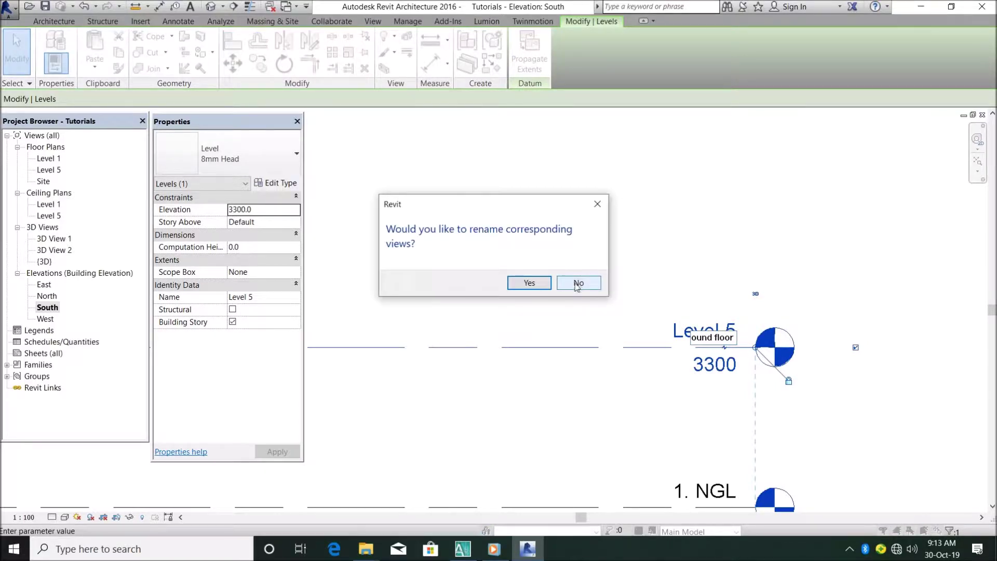
left_click(577, 283)
Change the 2. Ground floor elevation from 3300 to 450.
left_click(714, 363)
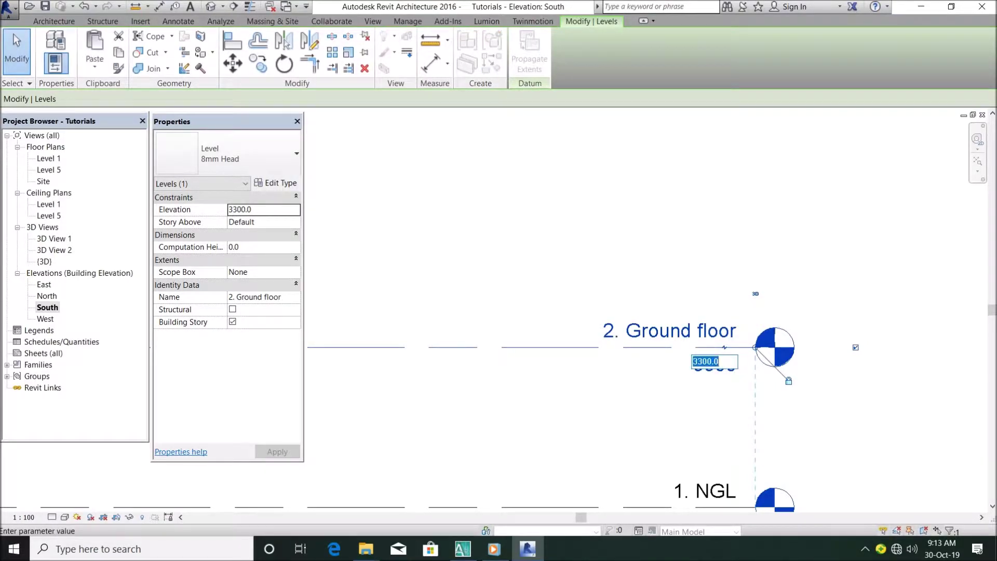
type("450")
key("Return")
scroll(690, 397, "down", 2)
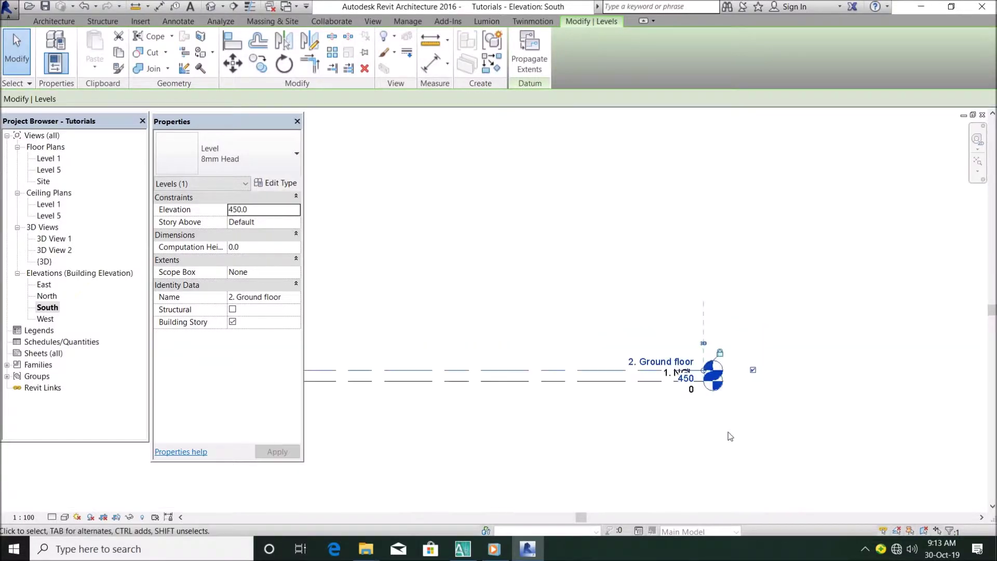
scroll(715, 387, "up", 4)
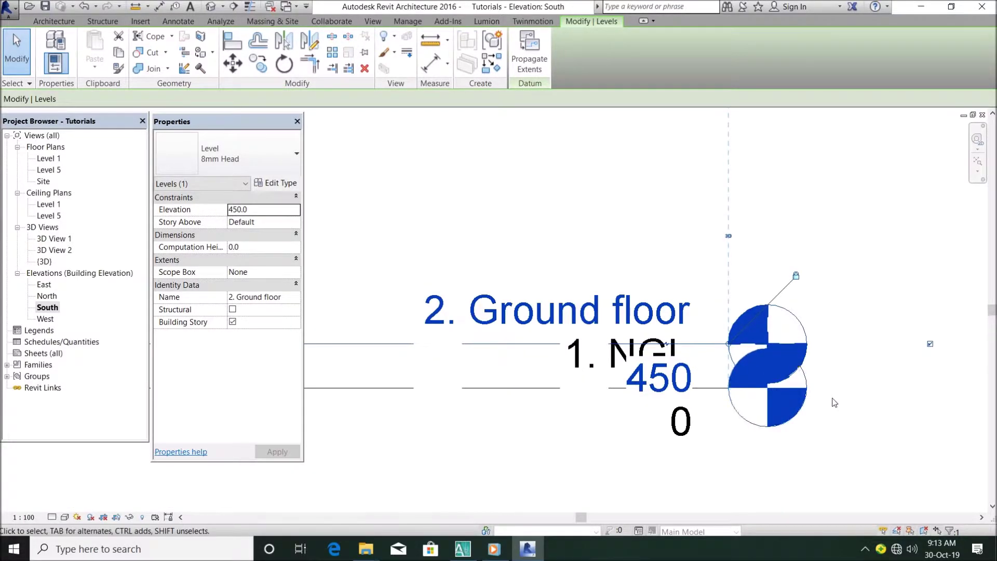
scroll(828, 403, "down", 4)
left_click(707, 234)
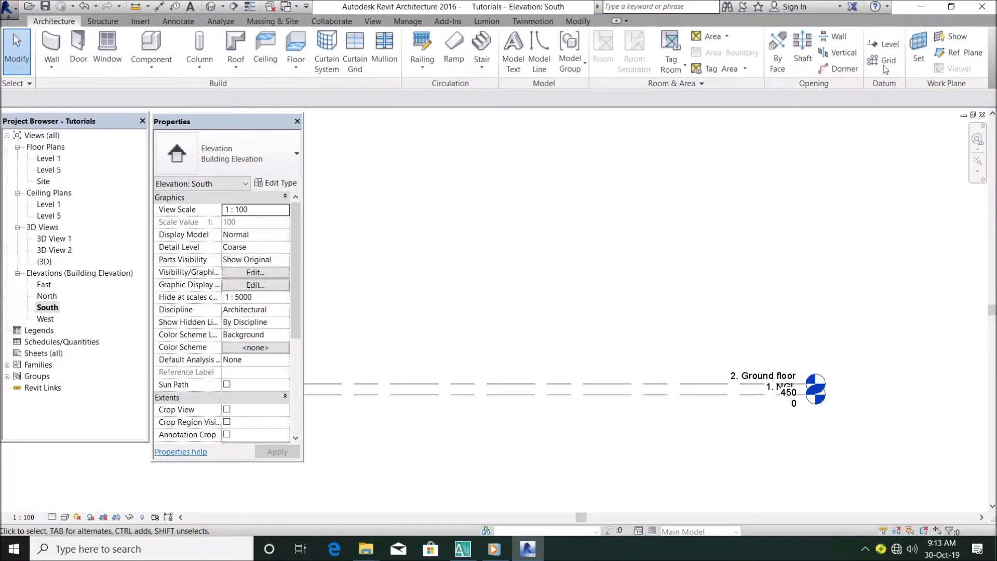
Start the Level tool in Pick Lines mode with an offset of 3000.
left_click(886, 47)
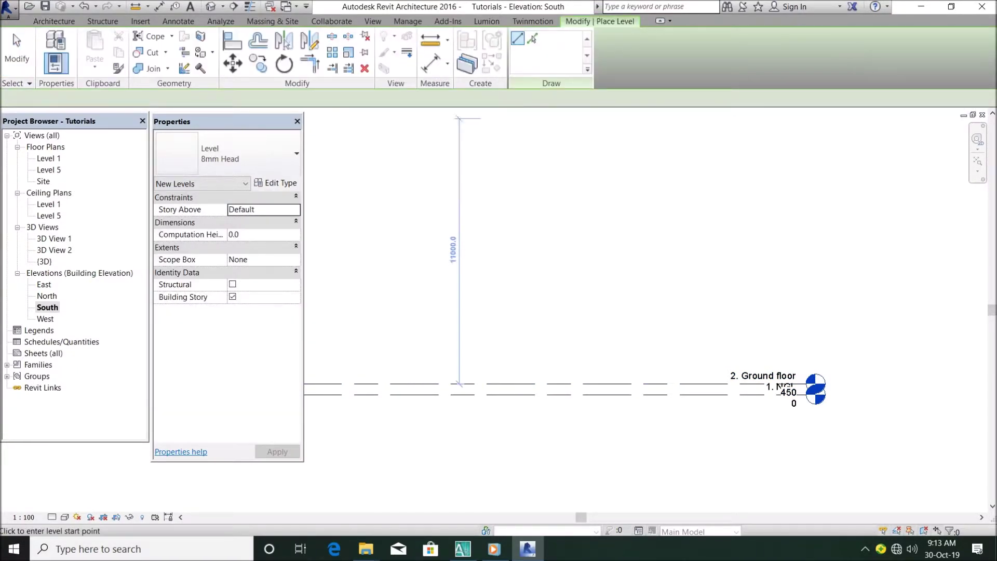
left_click(532, 39)
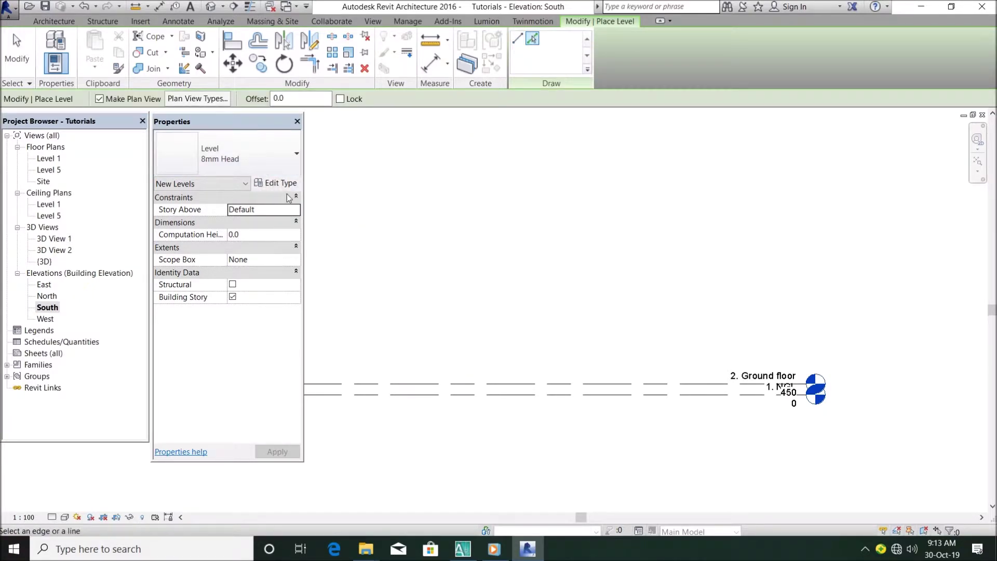
left_click(296, 99)
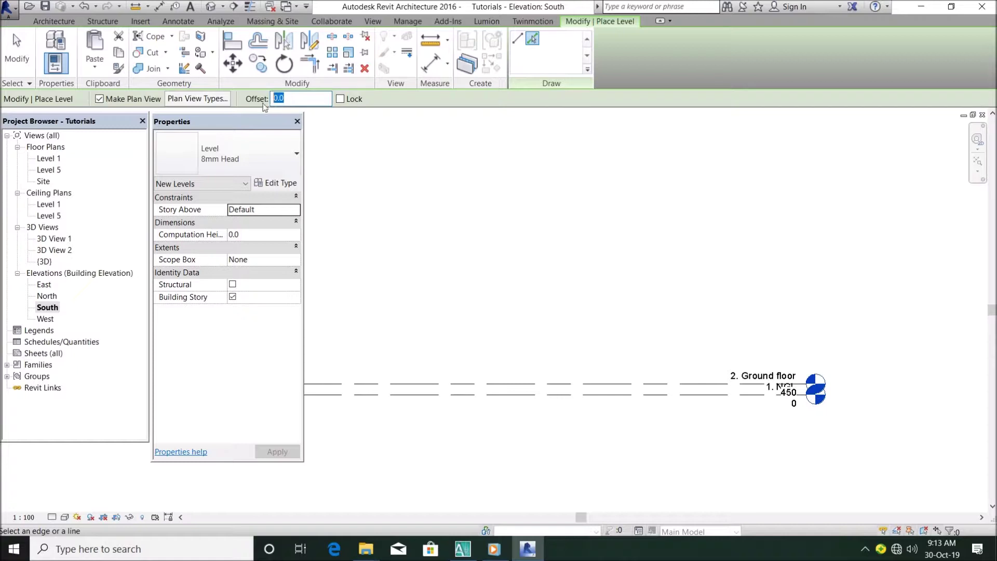
type("3000")
scroll(738, 356, "up", 1)
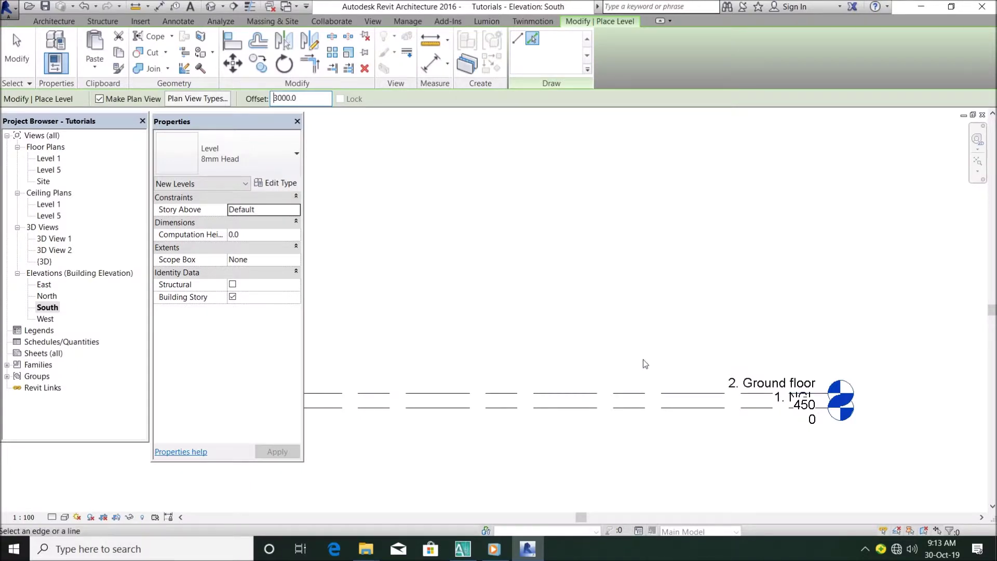
scroll(642, 359, "down", 1)
scroll(787, 368, "down", 1)
scroll(787, 368, "up", 1)
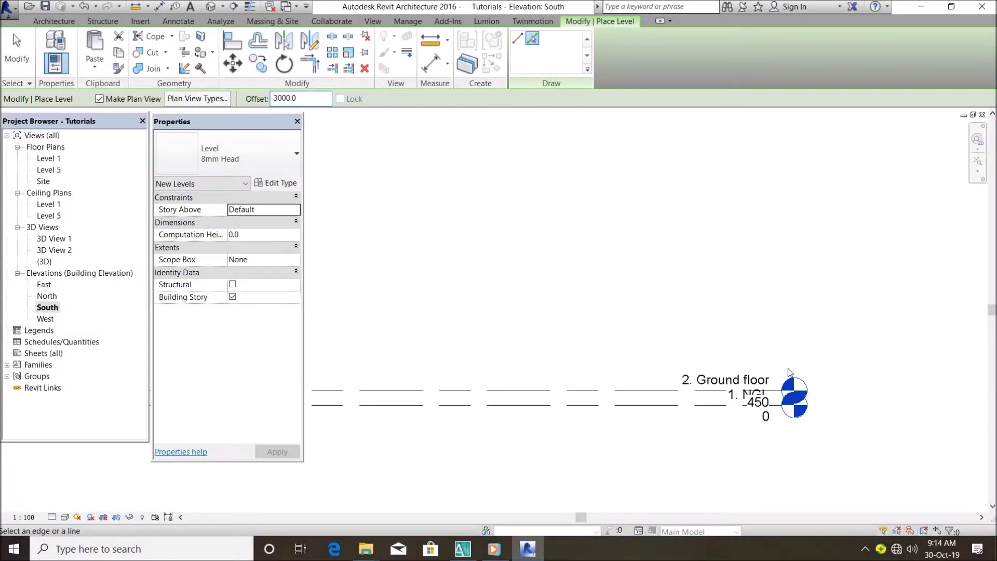
Pick the Ground floor line to create Level 6 at 3450.
left_click(627, 389)
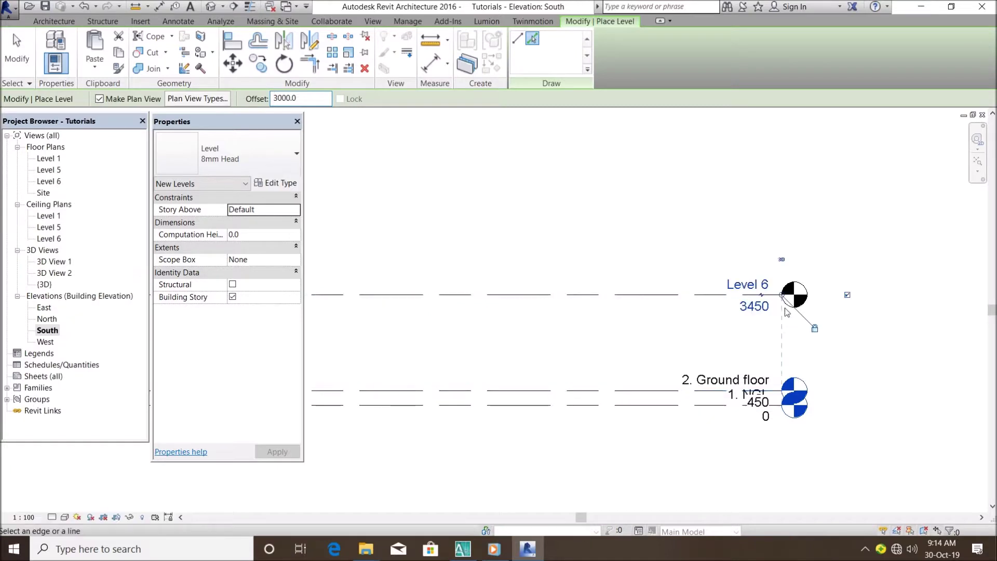
scroll(736, 339, "up", 3)
scroll(731, 307, "down", 2)
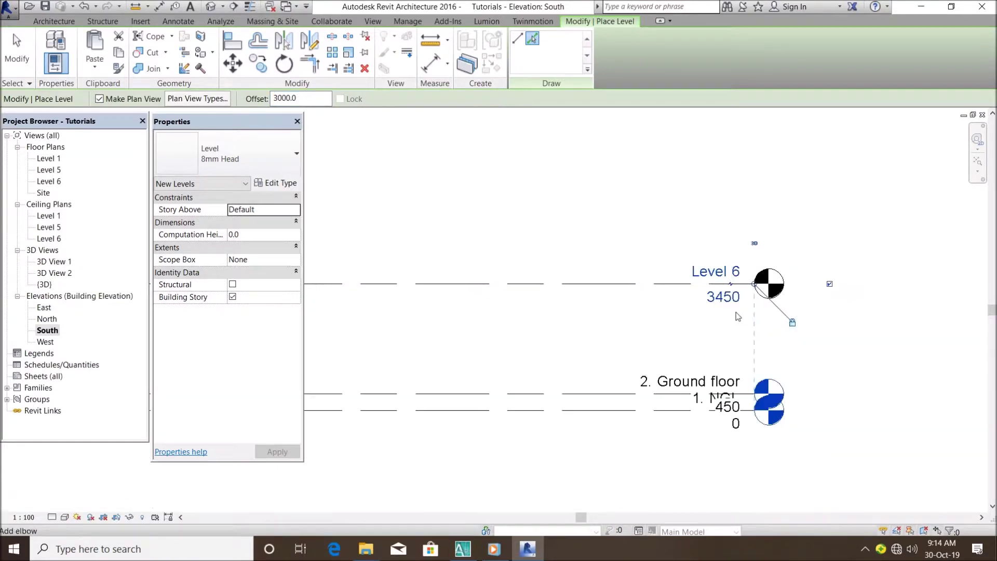
key("Escape")
key("Escape")
scroll(717, 291, "up", 2)
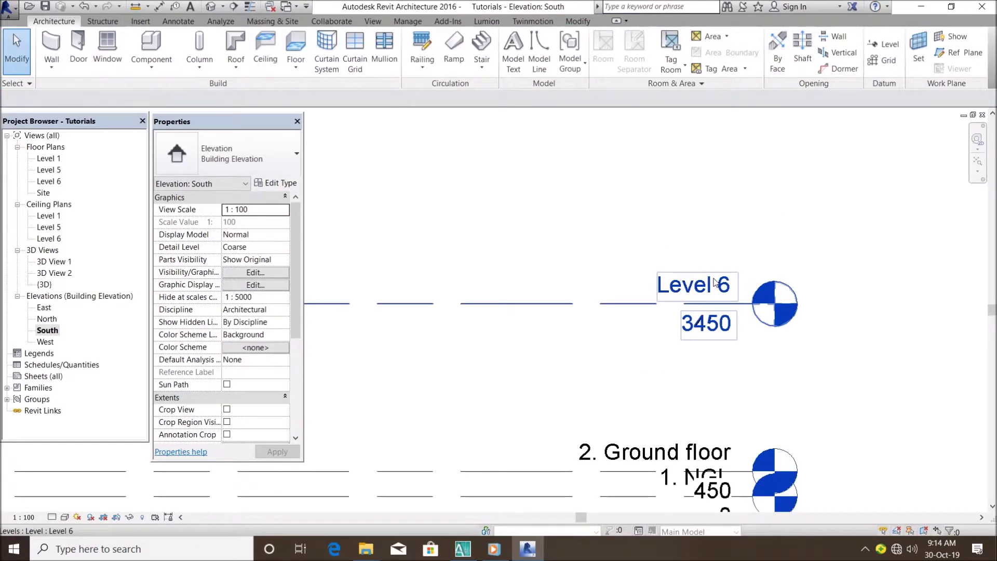
Rename Level 6 at 3450 to '3. Roof level'.
left_click(716, 288)
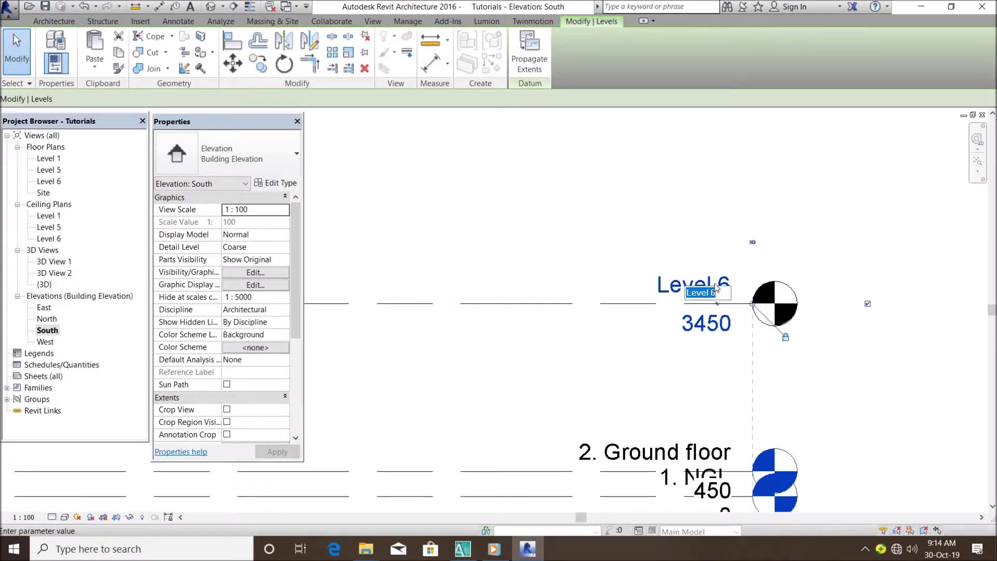
left_click(716, 289)
type("3")
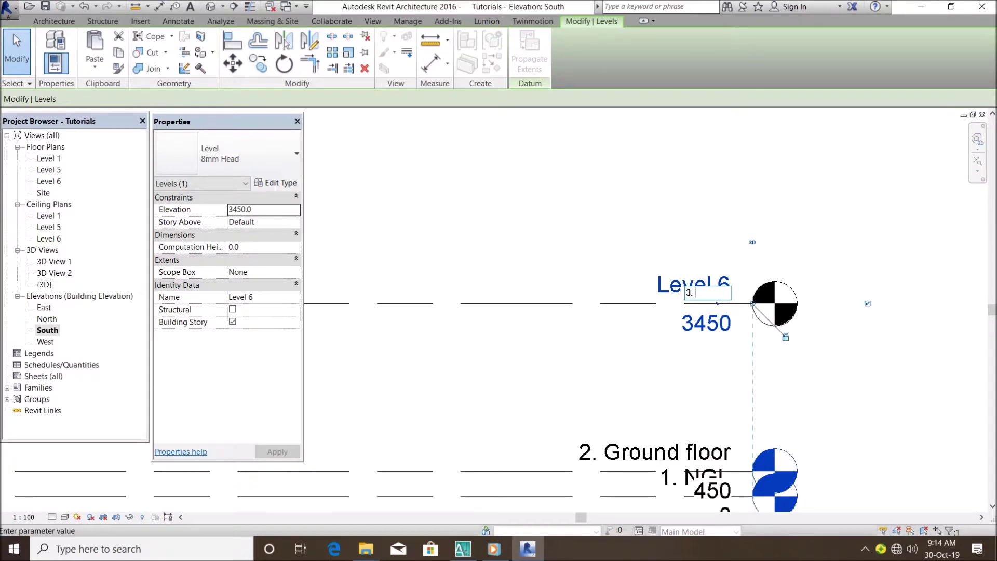
type(". Roo")
type("f level")
Confirm the name '3. Roof level', keeping the existing view names unchanged.
key("Return")
left_click(577, 283)
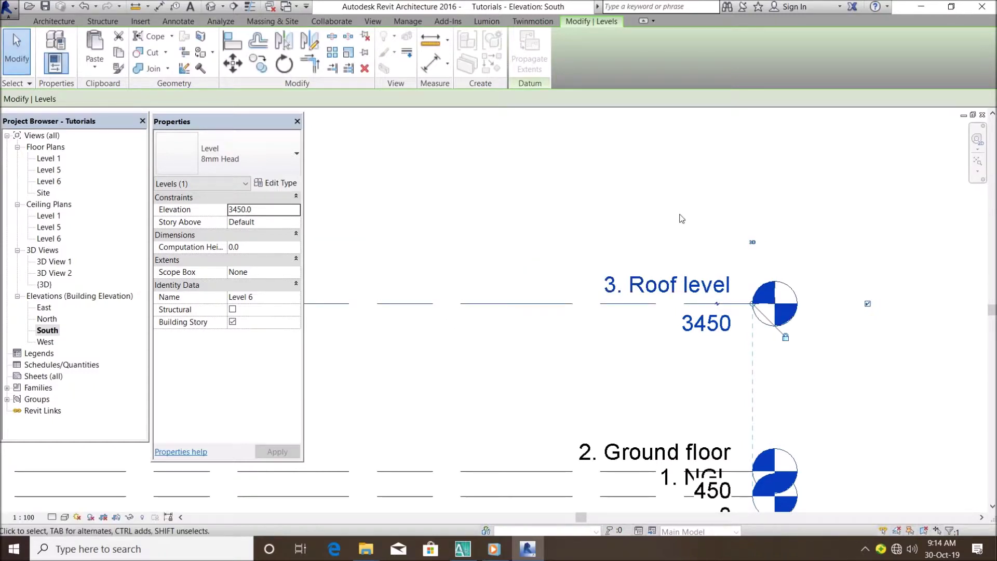
left_click(682, 218)
scroll(628, 368, "up", 3)
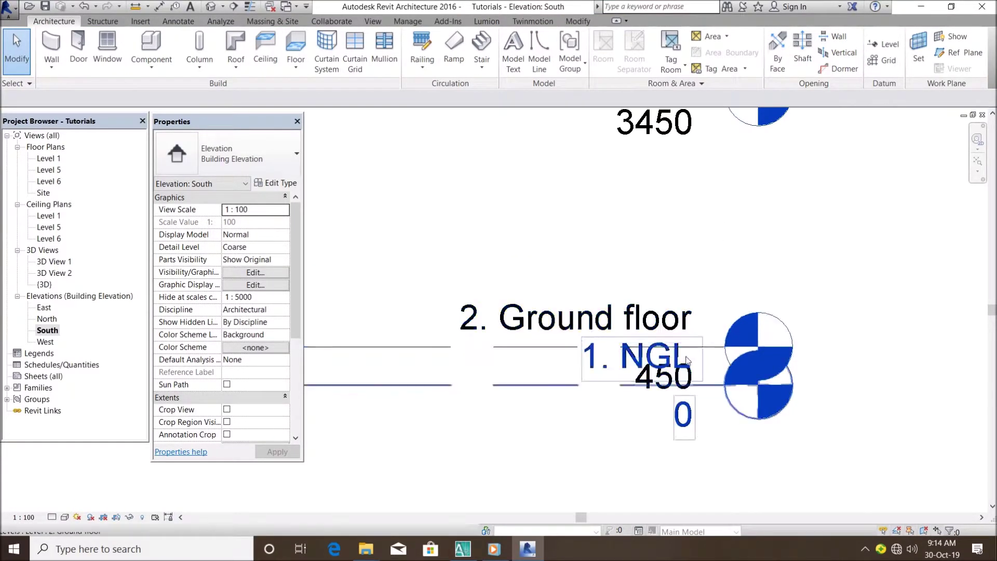
scroll(685, 332, "down", 2)
scroll(686, 335, "up", 1)
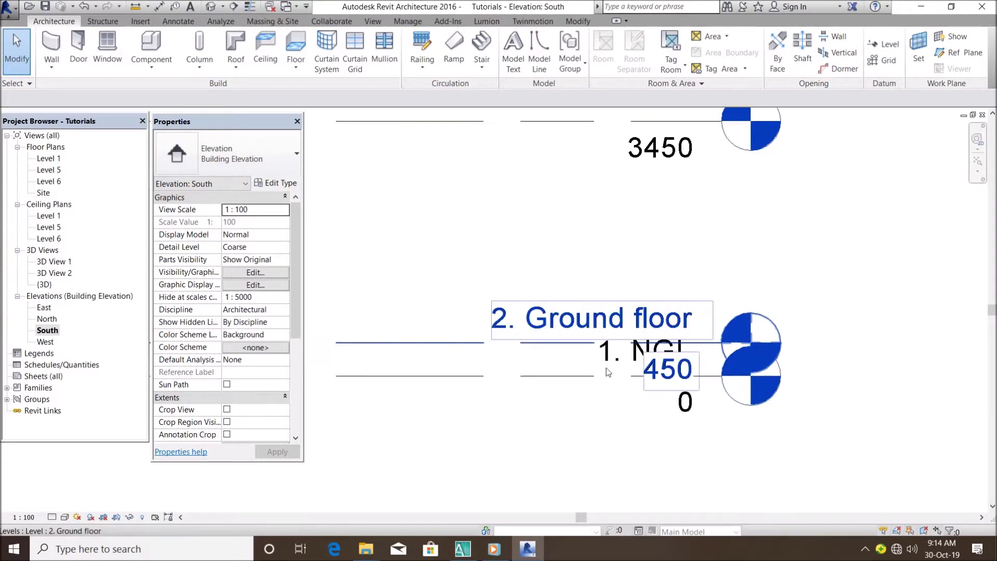
Add an elbow to the 2. Ground floor level head, moving its label clear above 1. NGL.
left_click(588, 377)
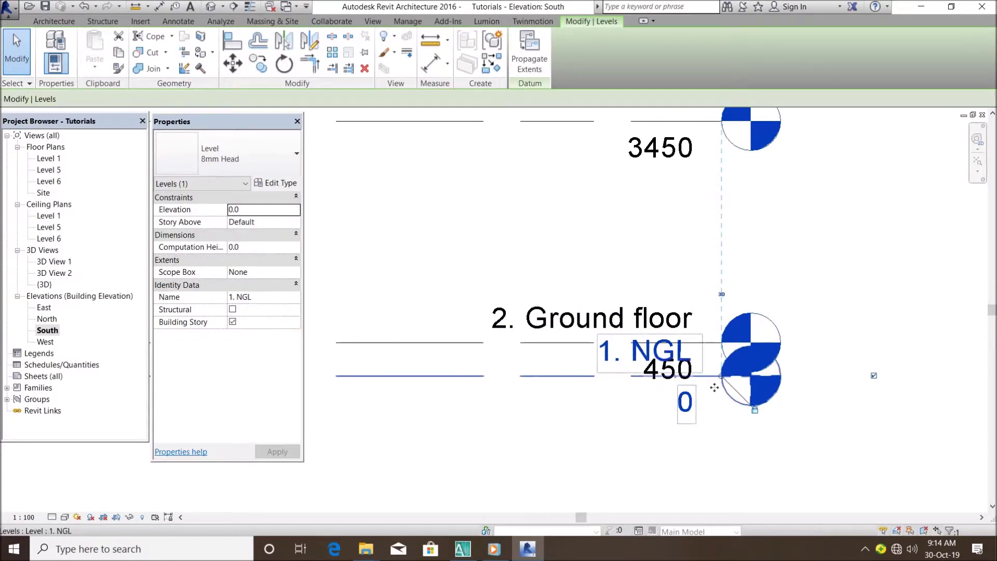
scroll(712, 384, "up", 2)
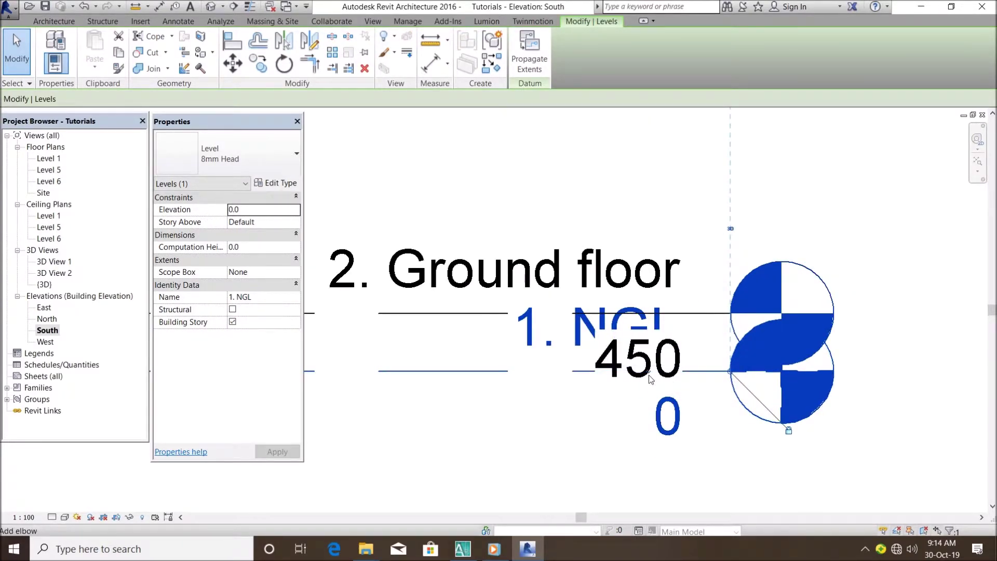
scroll(649, 374, "down", 2)
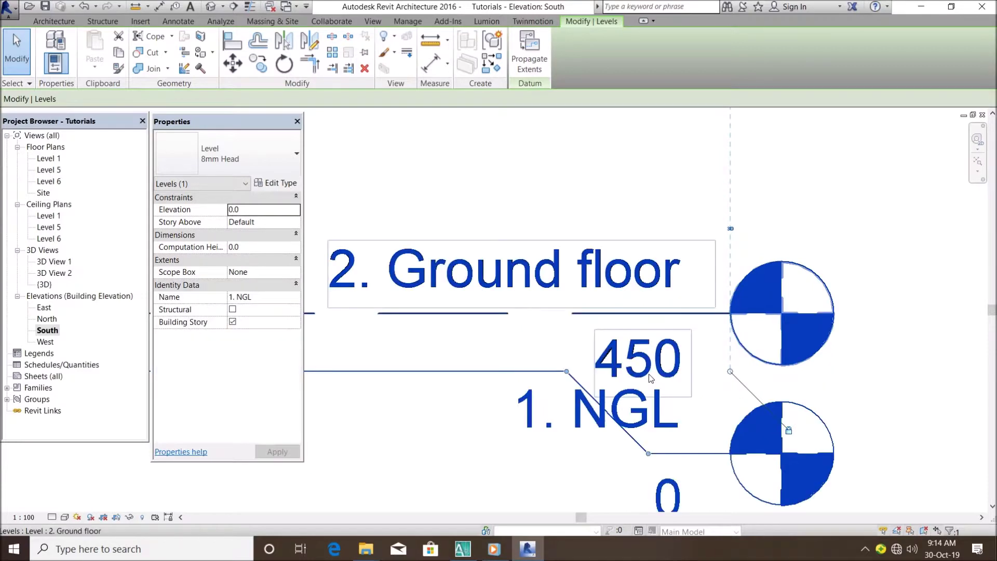
scroll(599, 354, "down", 2)
scroll(628, 363, "up", 1)
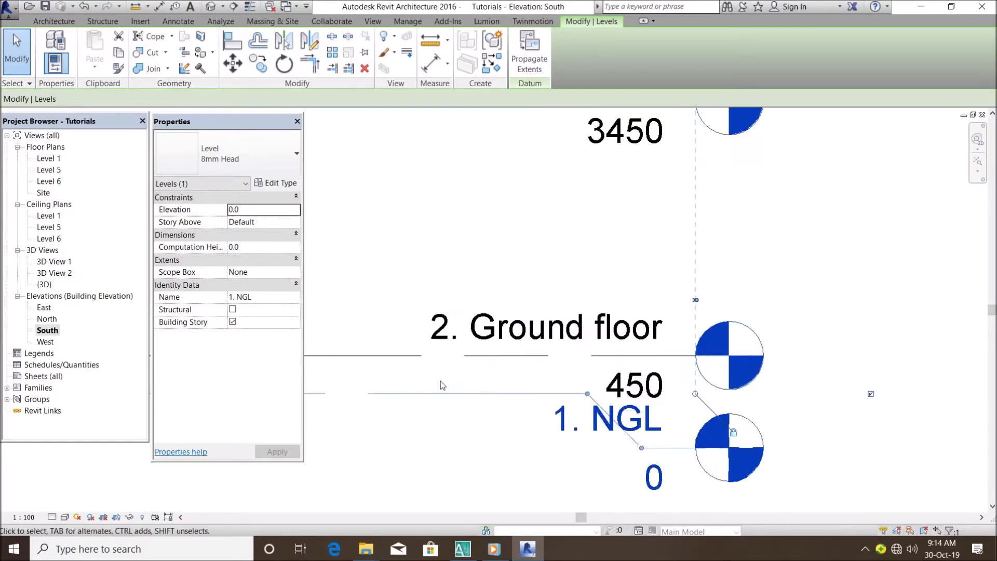
left_click(616, 357)
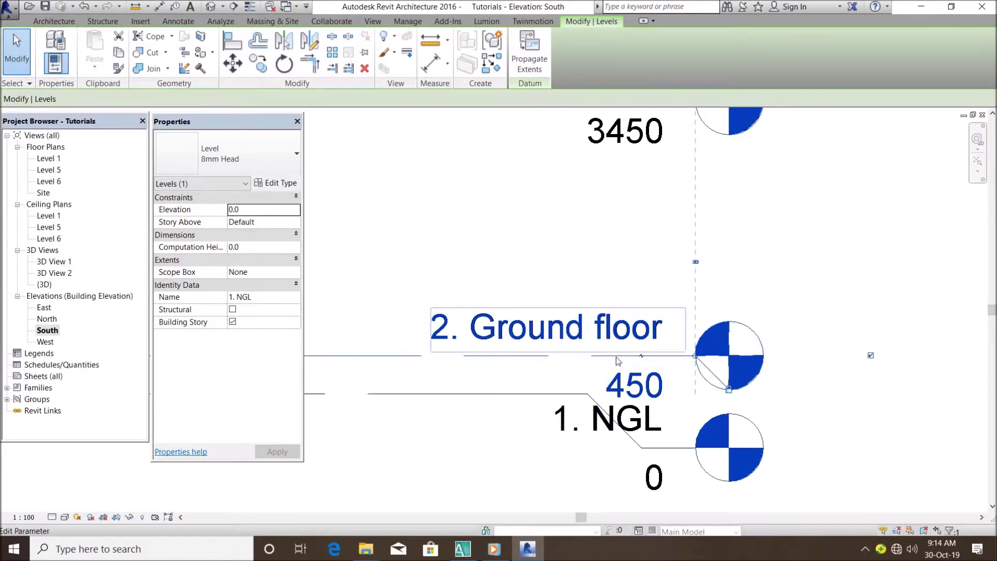
left_click(642, 357)
left_click_drag(647, 405, 649, 311)
scroll(693, 337, "down", 2)
scroll(671, 233, "down", 2)
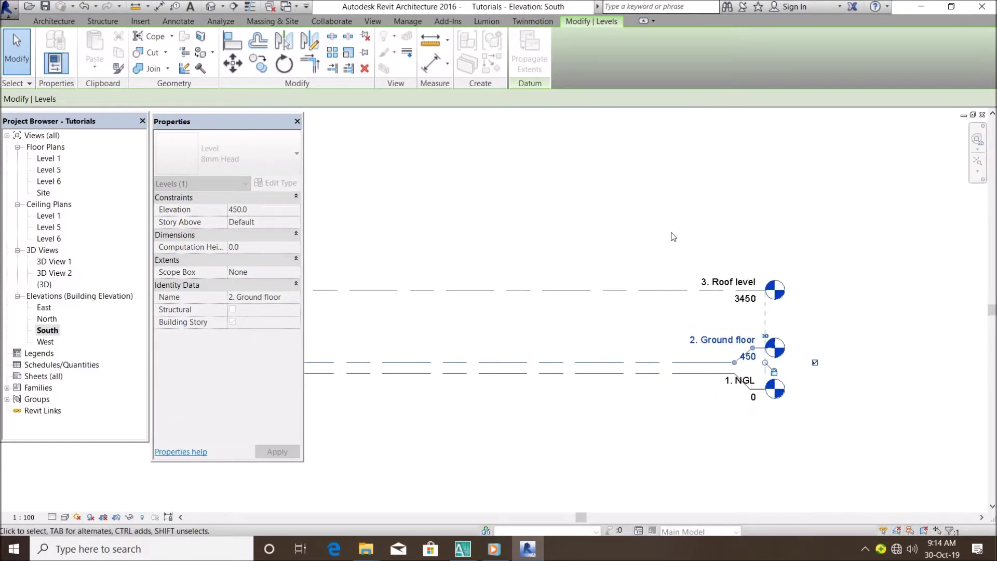
left_click(671, 234)
Zoom in on the 3450 level head and begin editing its name.
scroll(756, 322, "down", 2)
scroll(696, 350, "up", 2)
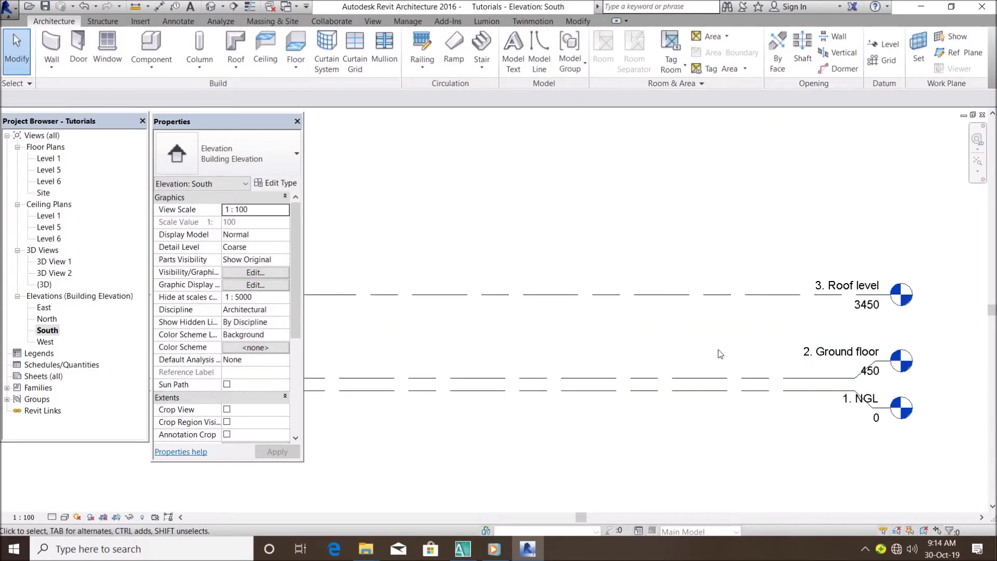
scroll(755, 345, "down", 2)
scroll(756, 345, "up", 2)
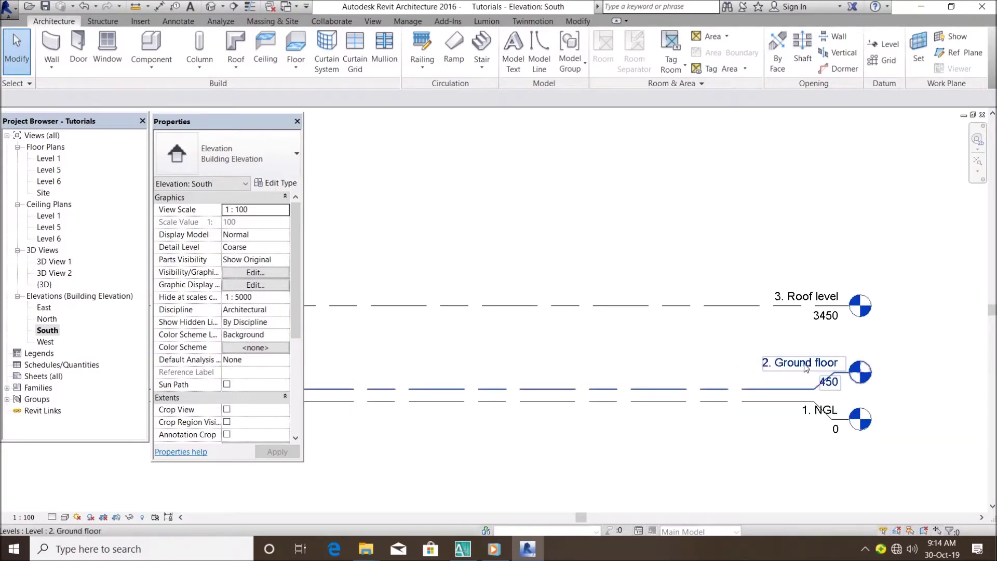
scroll(830, 362, "down", 2)
scroll(835, 362, "up", 2)
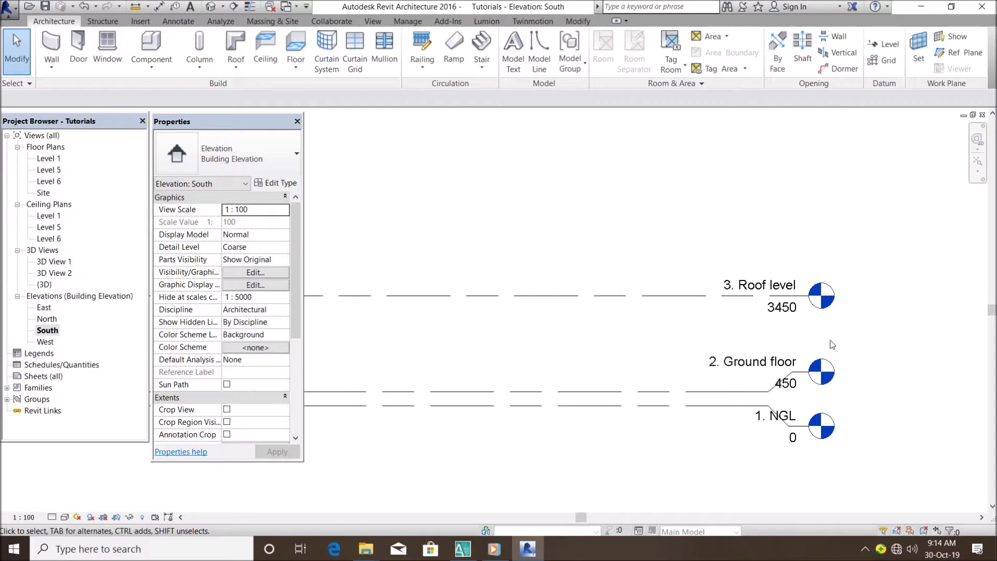
scroll(774, 335, "down", 1)
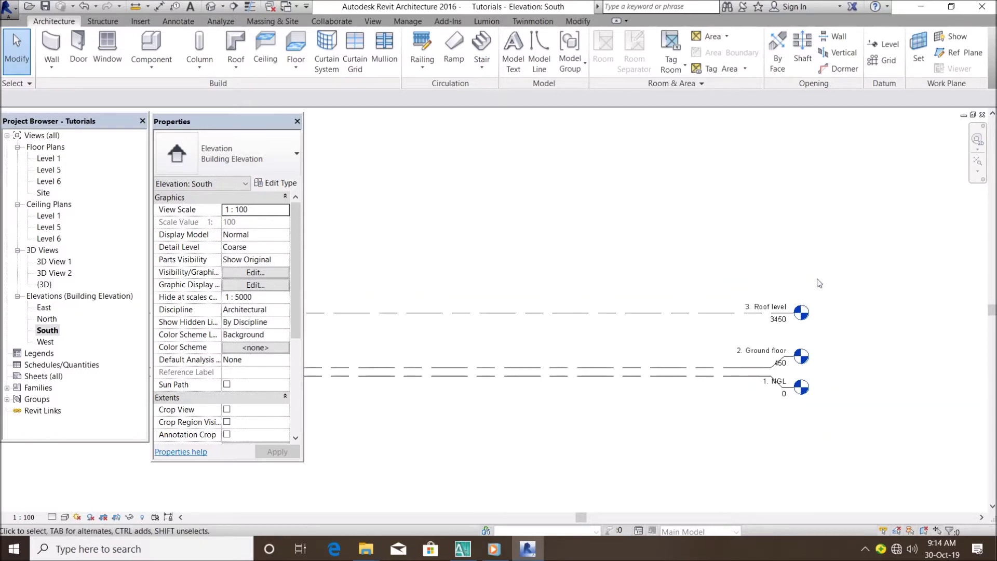
scroll(719, 314, "up", 4)
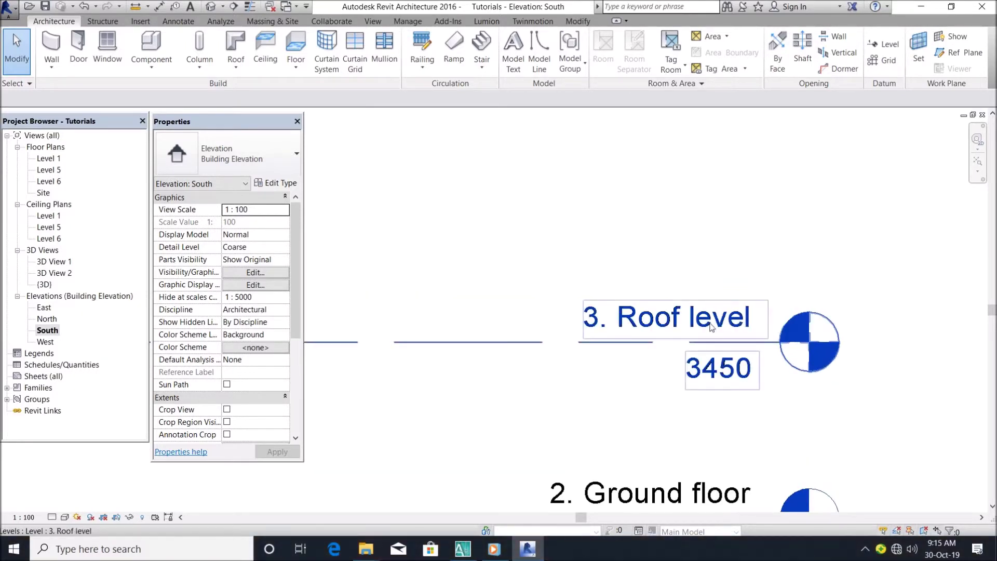
double_click(717, 326)
Rename the 3450 level from '3. Roof level' to '3. FFL'.
key("End")
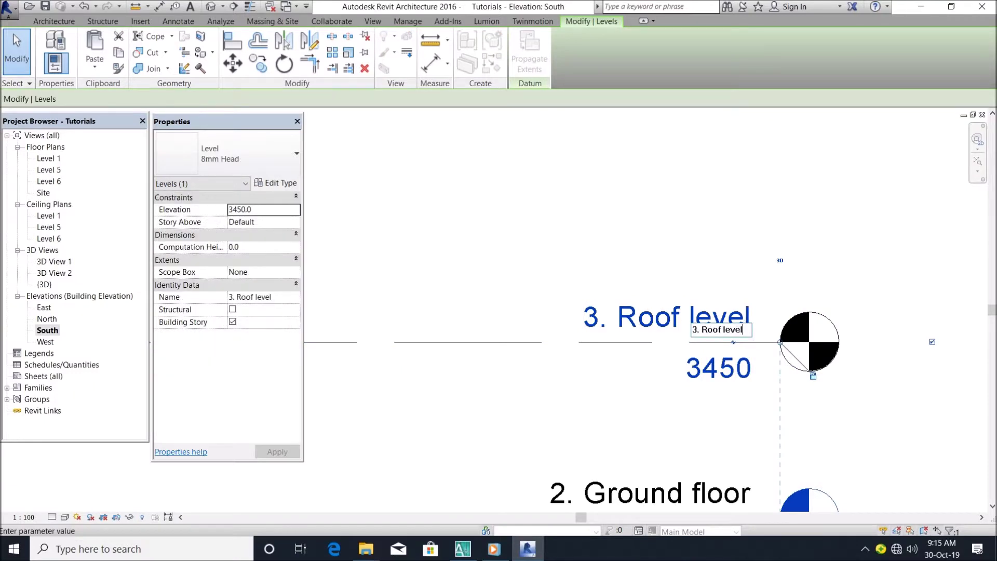
key("BackSpace")
key("BackSpace")
key("BackSpace")
key("BackSpace")
key("BackSpace")
key("BackSpace")
key("BackSpace")
key("BackSpace")
key("BackSpace")
type("Firt")
key("BackSpace")
key("BackSpace")
key("Return")
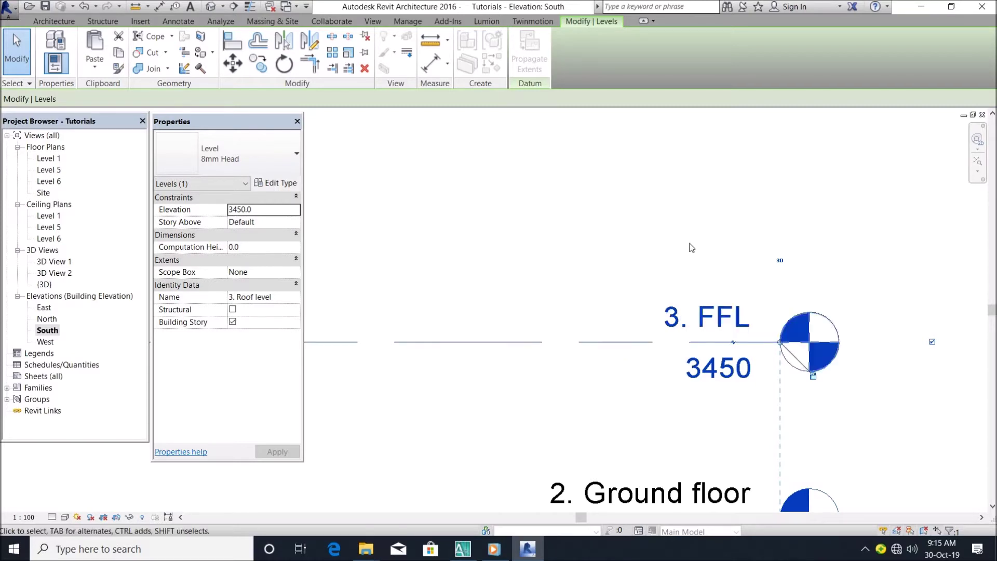
scroll(766, 344, "down", 2)
Pan the elevation to show 3. FFL, 2. Ground floor and 1. NGL.
left_click(681, 240)
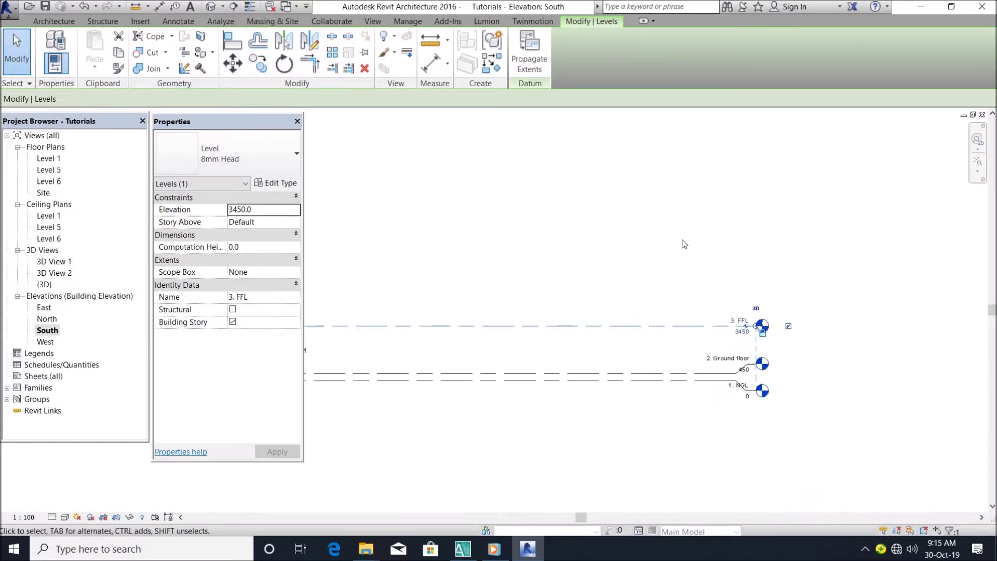
scroll(459, 134, "down", 1)
middle_click_drag(459, 134, 698, 297)
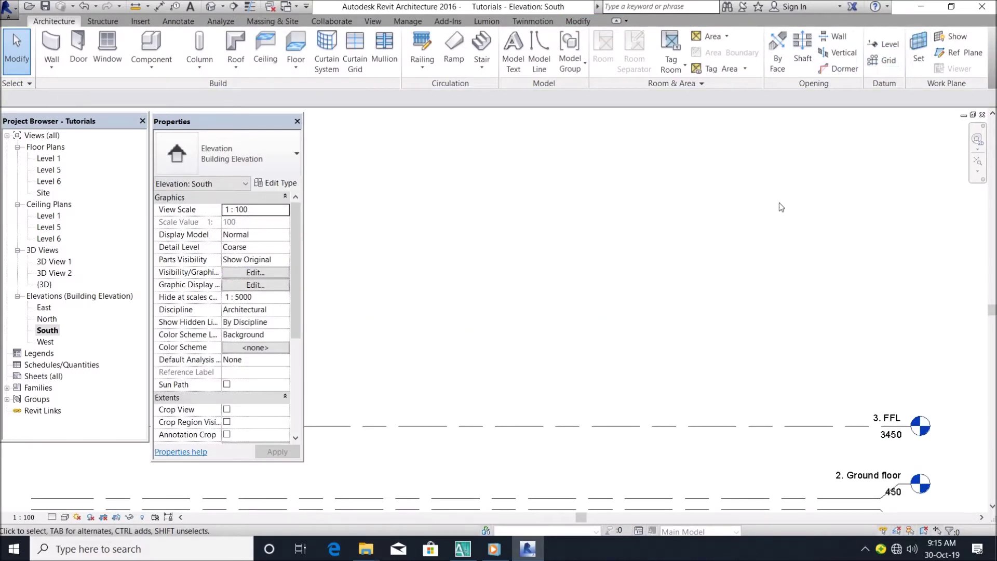
scroll(693, 302, "down", 1)
middle_click_drag(681, 309, 716, 302)
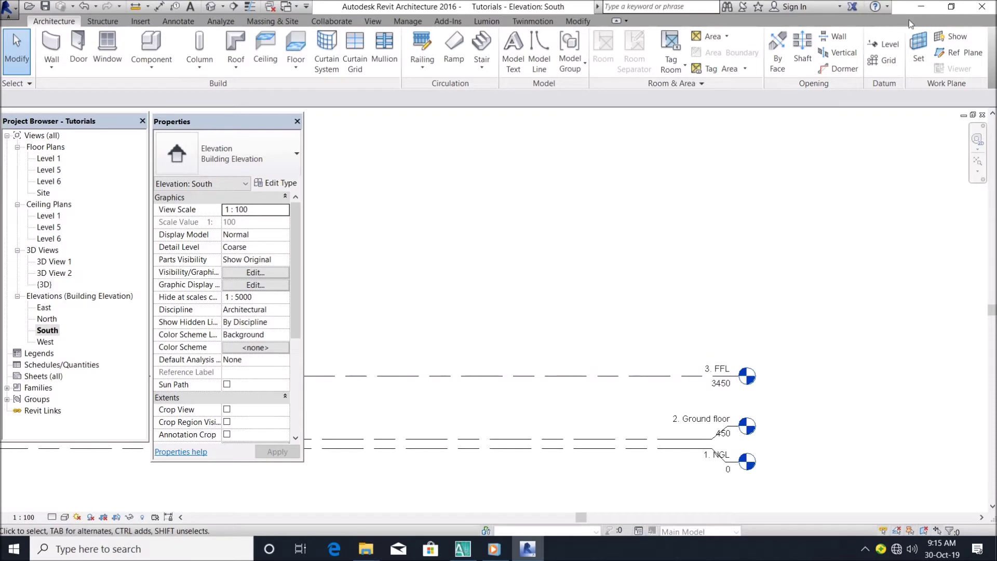
Add a level 3150 above 3. FFL, creating Level 7 at 6600.
left_click(884, 48)
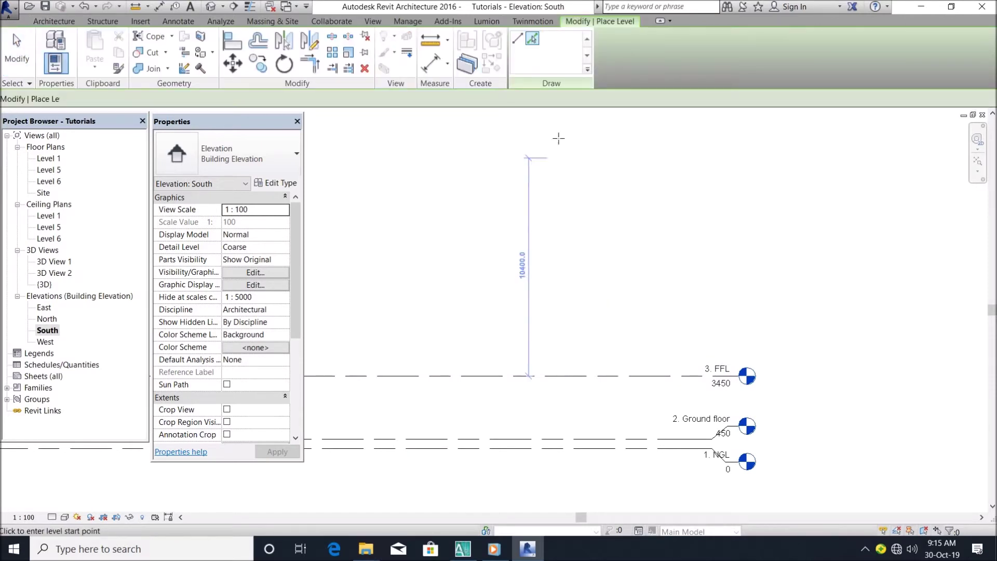
left_click(291, 98)
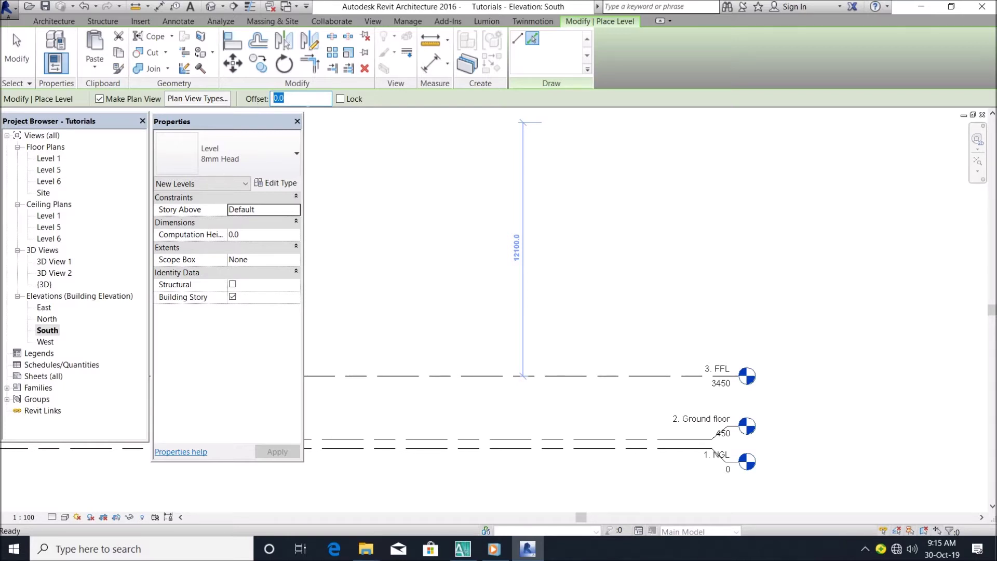
type("3150")
scroll(666, 348, "up", 1)
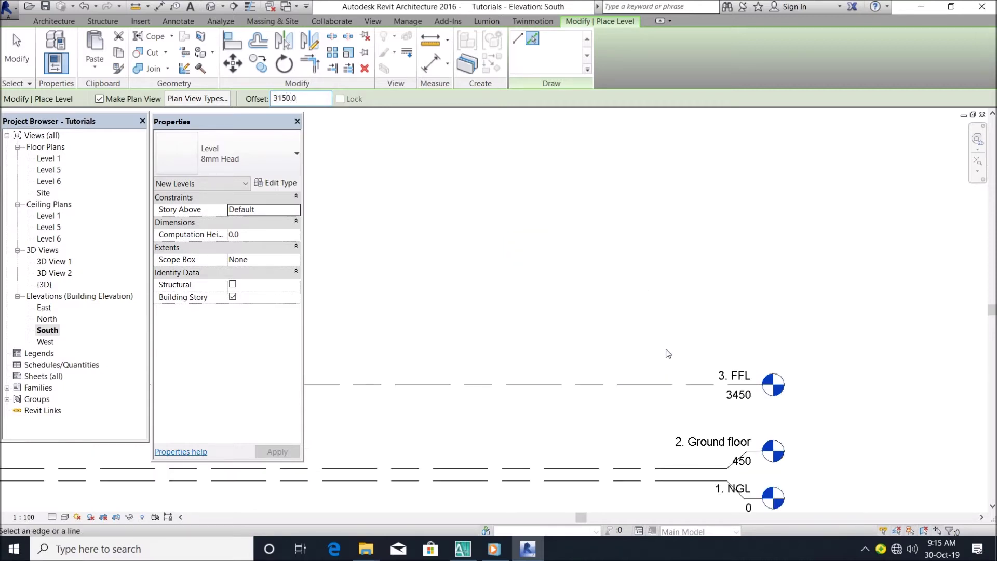
left_click(670, 385)
key("Escape")
key("Escape")
middle_click_drag(751, 325, 737, 309)
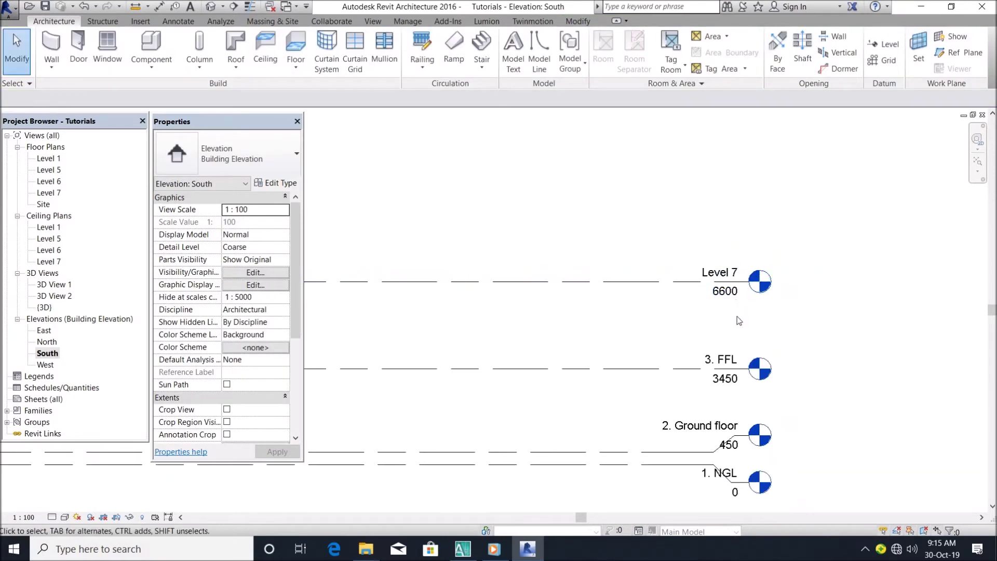
Rename Level 7 to 'Roof level' without renaming its views.
scroll(738, 314, "up", 3)
scroll(739, 277, "up", 1)
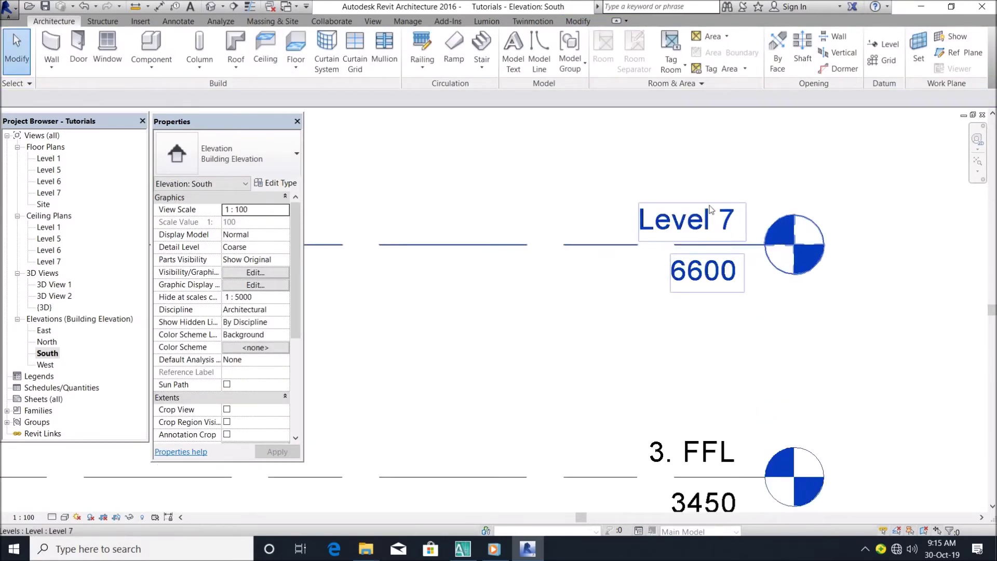
double_click(714, 228)
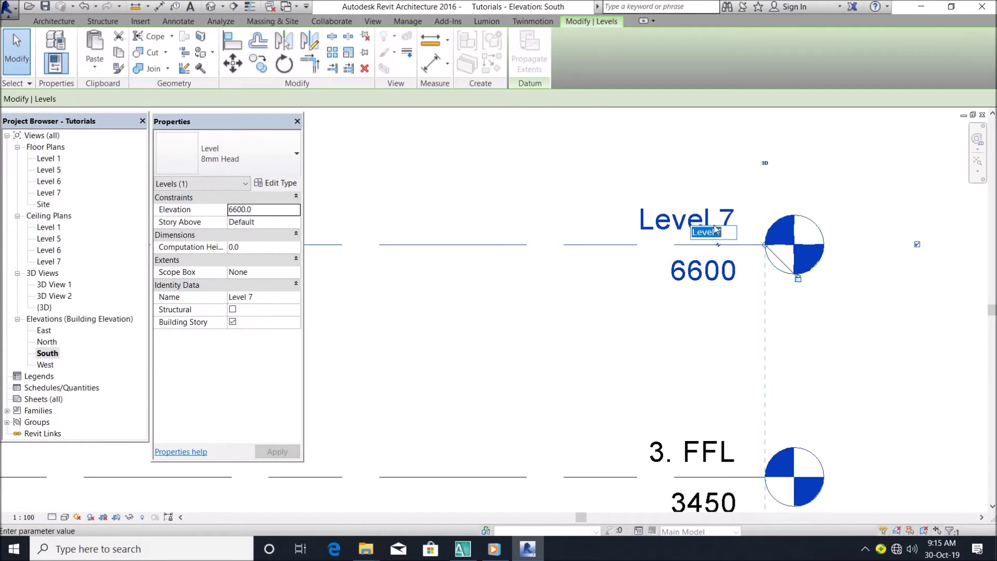
type("Roof level")
key("Return")
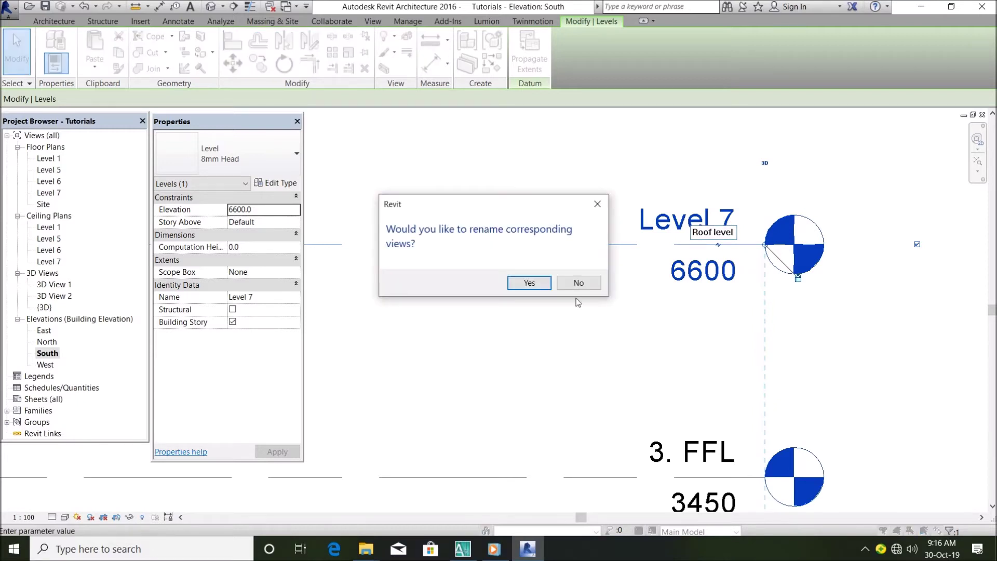
left_click(572, 287)
Clear the selection and zoom to review all four levels in the South elevation.
scroll(757, 302, "down", 5)
key("Escape")
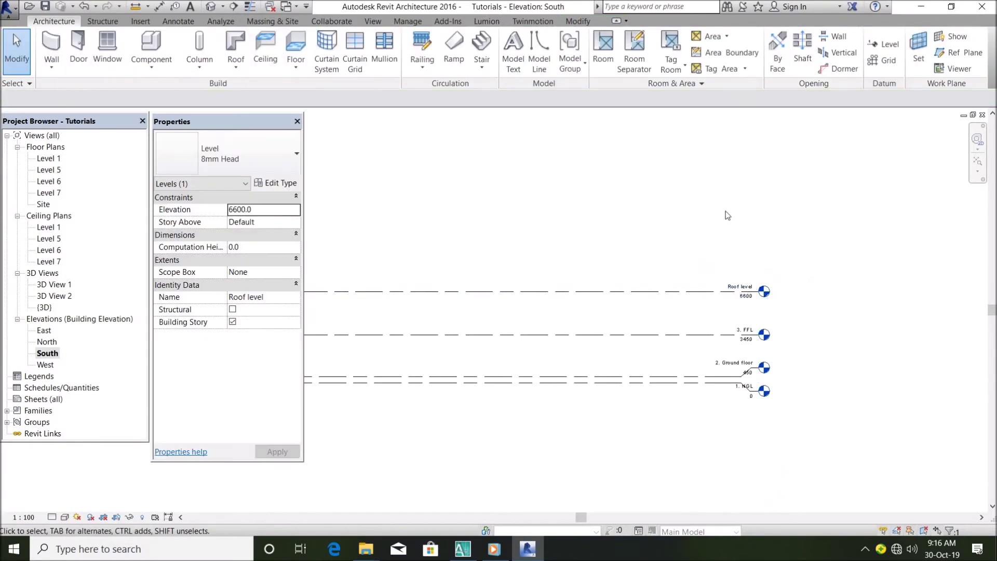
scroll(766, 364, "up", 5)
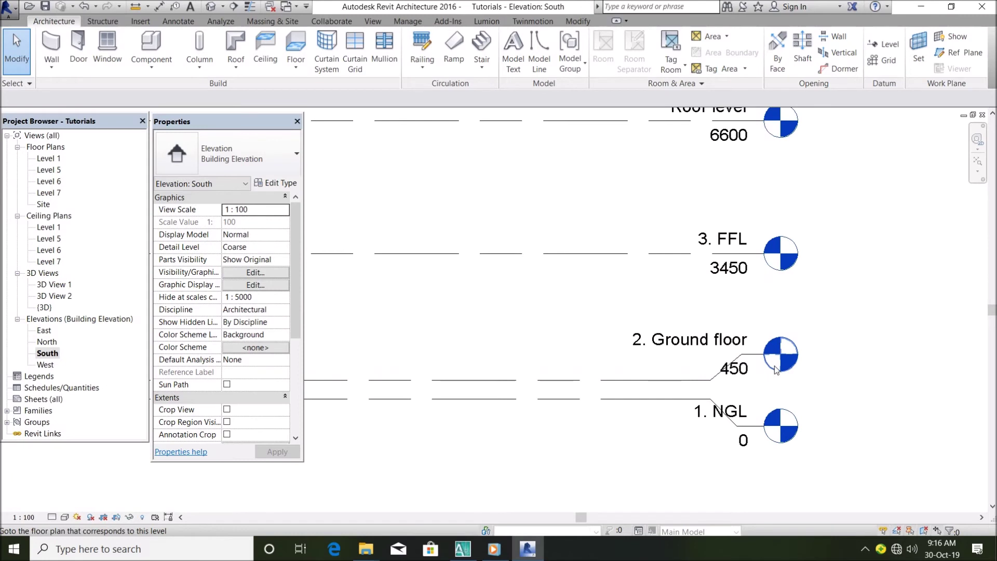
scroll(775, 382, "down", 3)
scroll(779, 317, "up", 2)
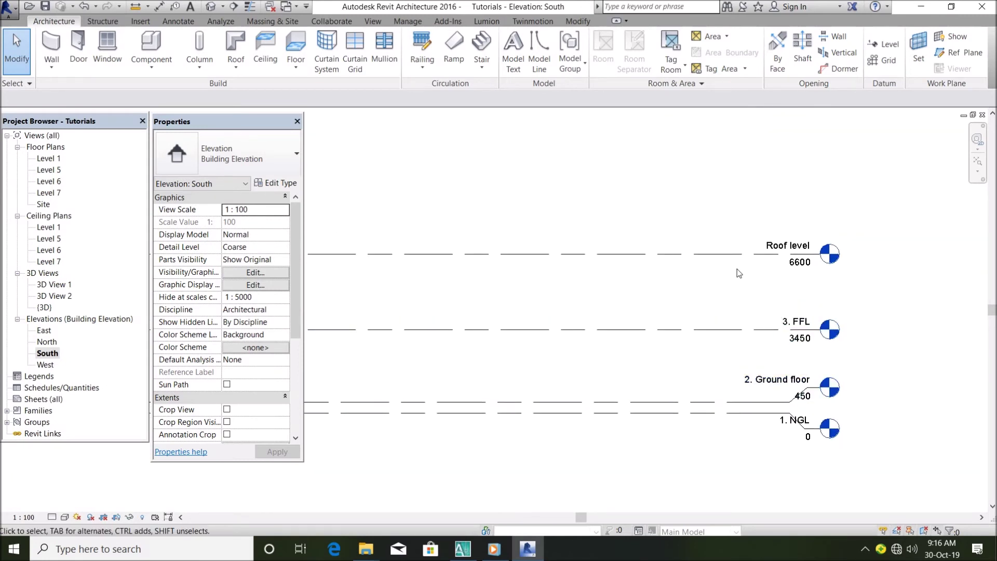
scroll(742, 315, "down", 3)
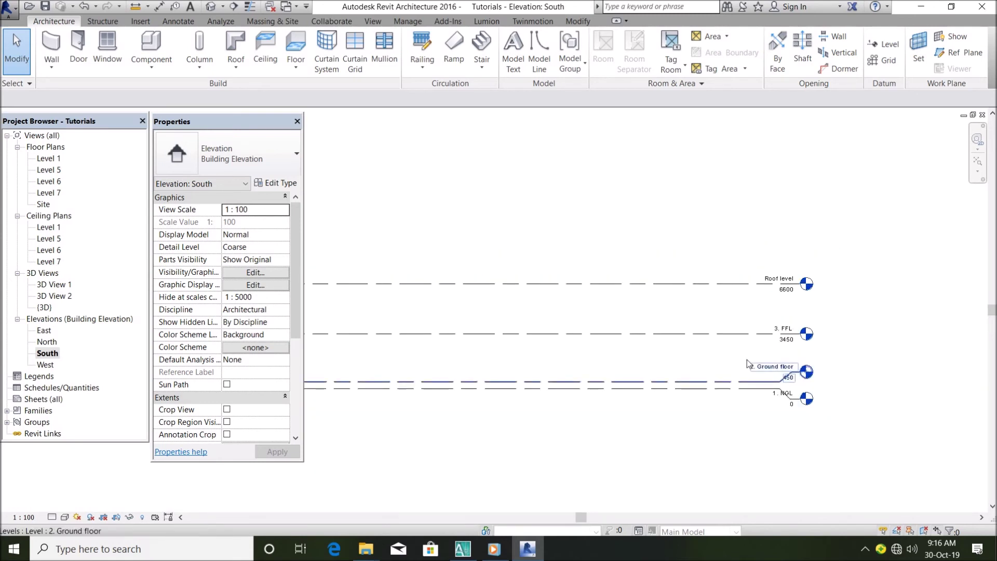
scroll(747, 359, "down", 2)
scroll(735, 328, "up", 2)
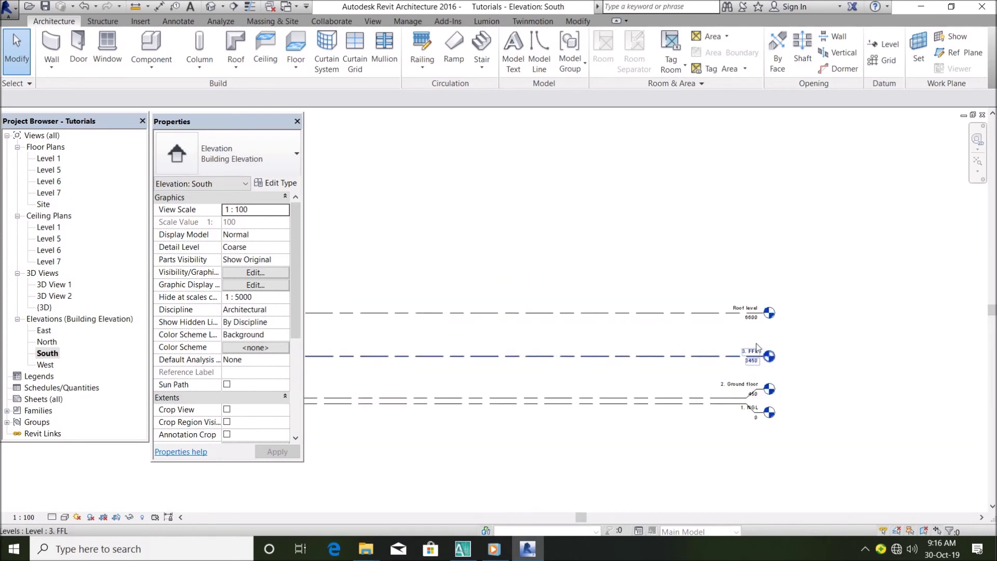
scroll(789, 431, "up", 2)
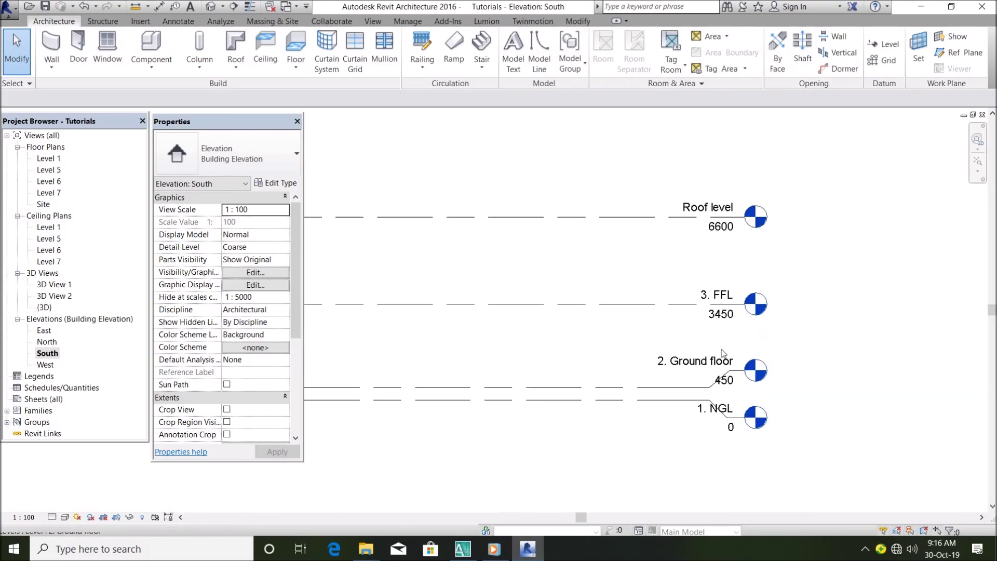